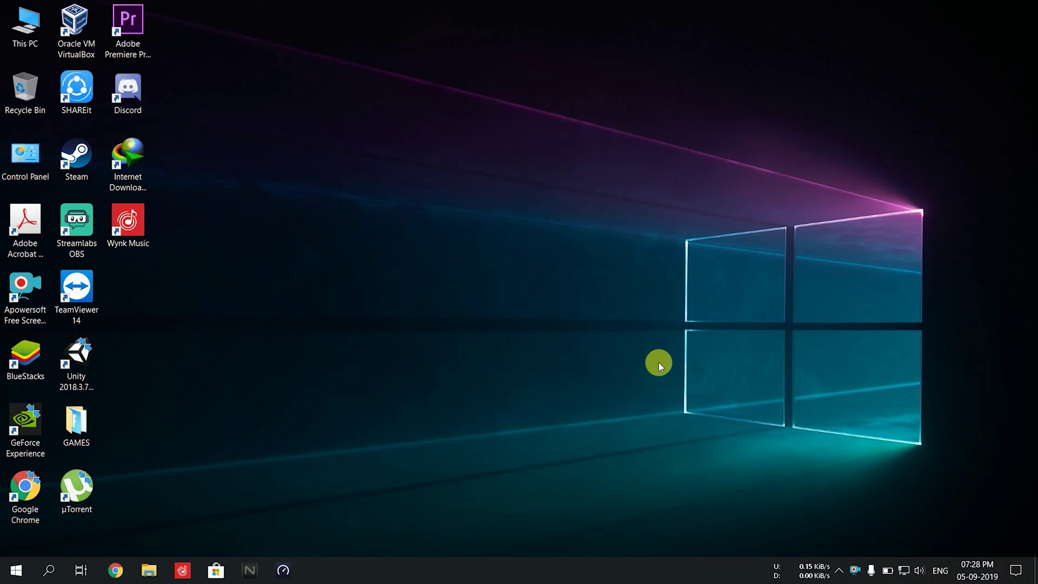
Refresh the Windows desktop and launch Google Chrome from the taskbar
{"action": "right_click", "coordinate": [512, 97]}
{"action": "left_click", "coordinate": [541, 139]}
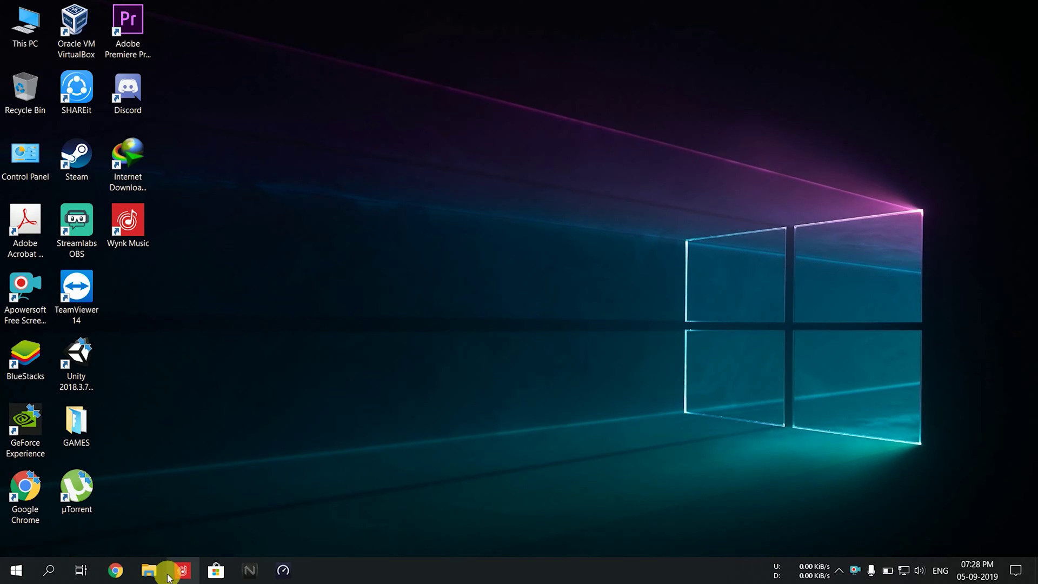
{"action": "left_click", "coordinate": [129, 568]}
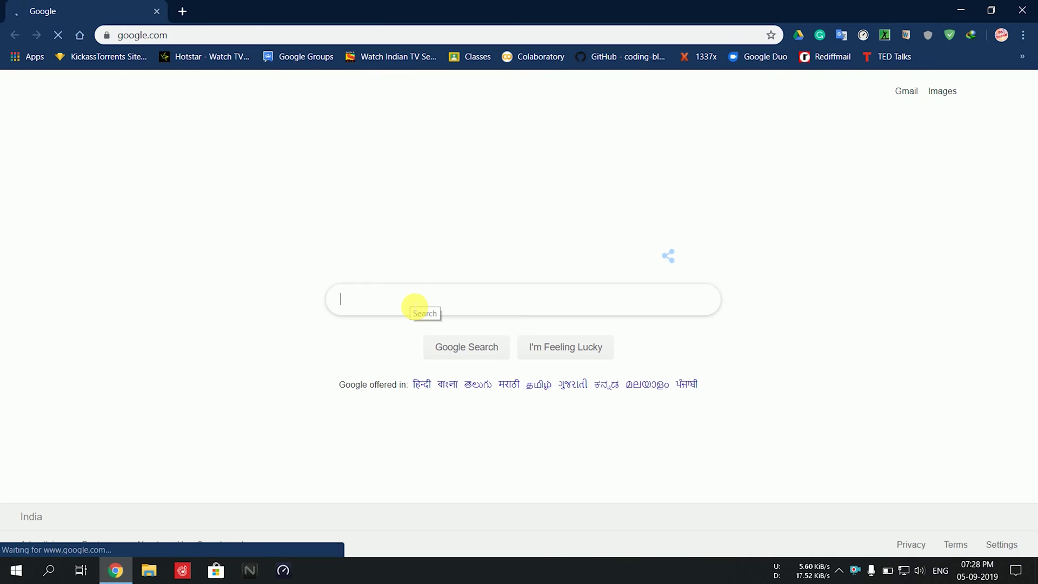
Run a Google search for 'wynk'
{"action": "left_click", "coordinate": [414, 306]}
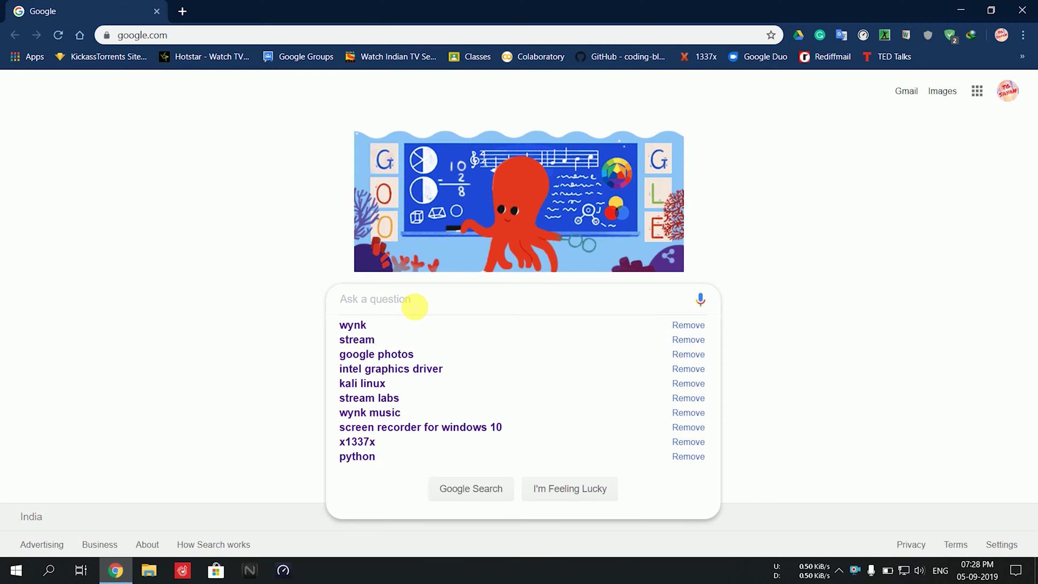
{"action": "type", "text": "ynk"}
{"action": "key", "text": "Return"}
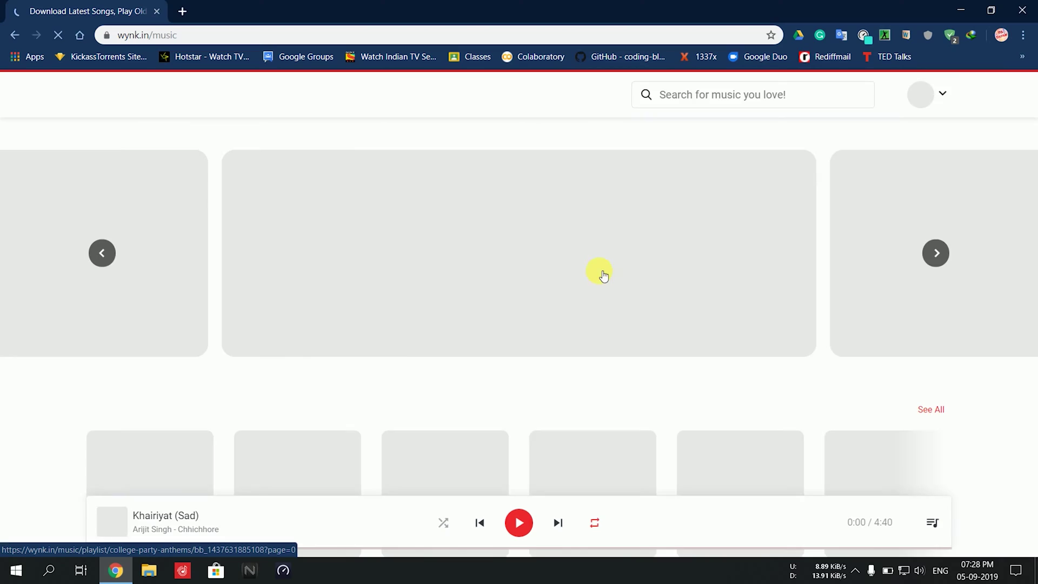
Browse the song sections on the wynk.in/music page
{"action": "scroll", "coordinate": [618, 269], "scroll_direction": "down", "scroll_amount": 10}
{"action": "scroll", "coordinate": [617, 269], "scroll_direction": "up", "scroll_amount": 10}
{"action": "scroll", "coordinate": [618, 268], "scroll_direction": "down", "scroll_amount": 10}
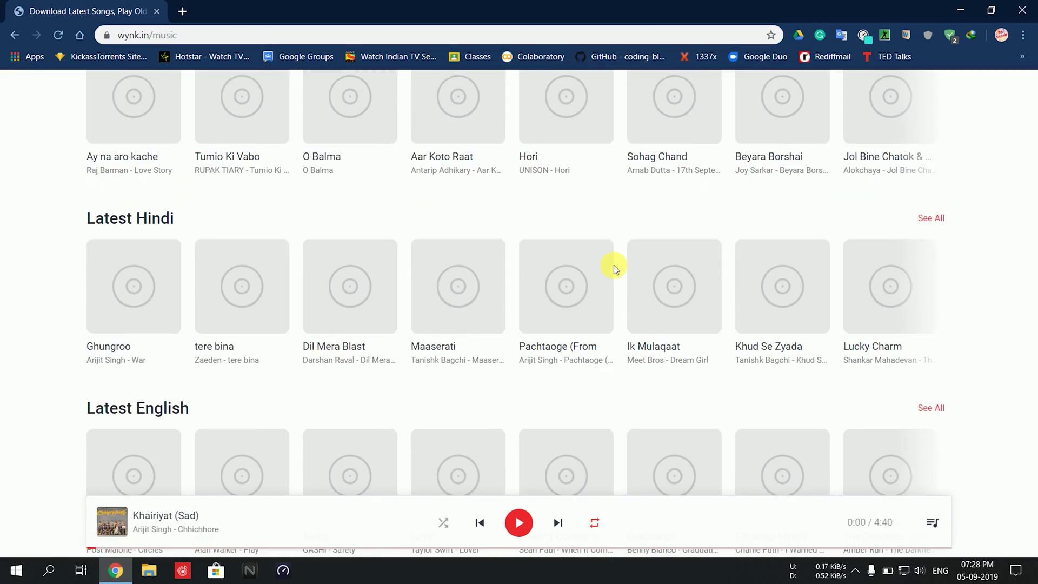
{"action": "scroll", "coordinate": [618, 268], "scroll_direction": "up", "scroll_amount": 10}
{"action": "scroll", "coordinate": [618, 268], "scroll_direction": "down", "scroll_amount": 10}
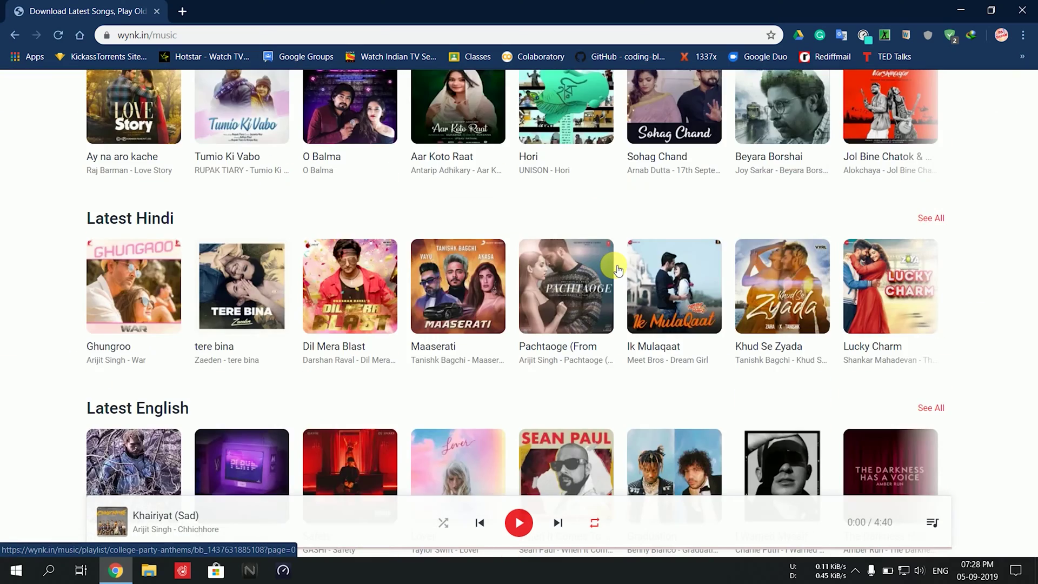
{"action": "scroll", "coordinate": [618, 269], "scroll_direction": "up", "scroll_amount": 10}
{"action": "scroll", "coordinate": [618, 269], "scroll_direction": "down", "scroll_amount": 10}
{"action": "scroll", "coordinate": [540, 280], "scroll_direction": "down", "scroll_amount": 10}
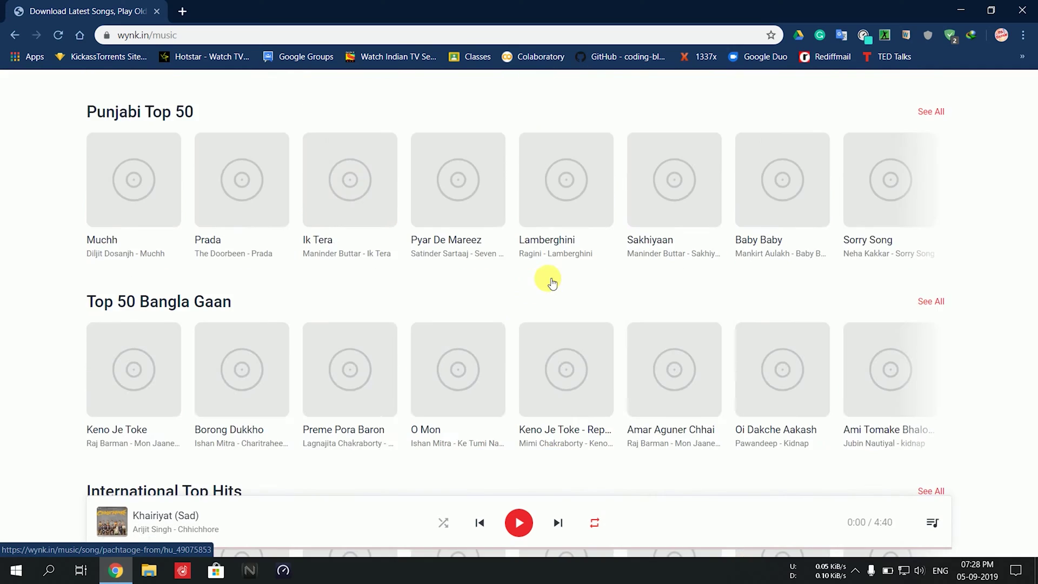
{"action": "scroll", "coordinate": [551, 280], "scroll_direction": "down", "scroll_amount": 10}
Close the Chrome window and refresh the Windows desktop
{"action": "left_click", "coordinate": [1021, 10]}
{"action": "right_click", "coordinate": [529, 38]}
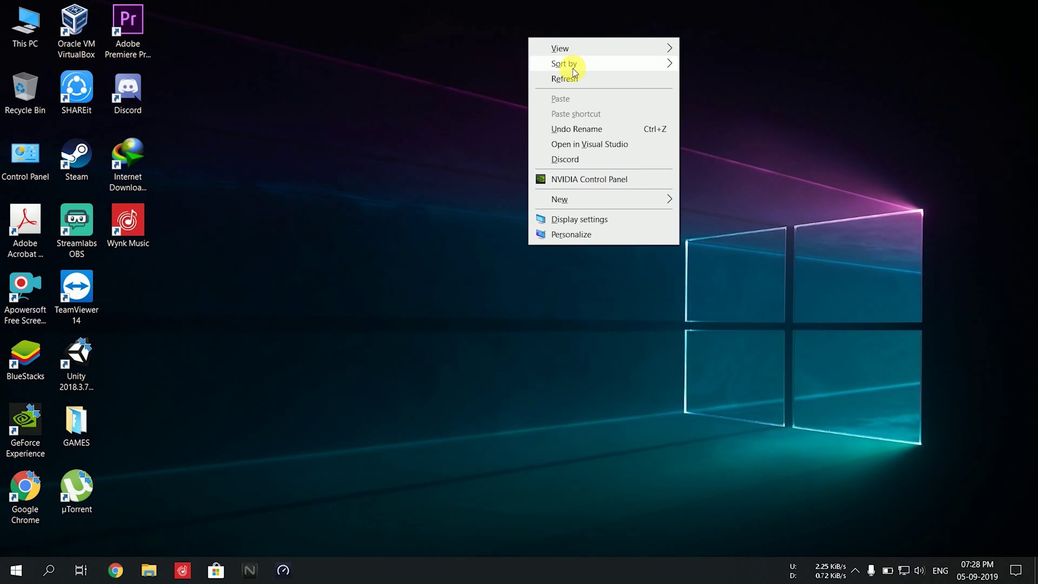
{"action": "left_click", "coordinate": [284, 280]}
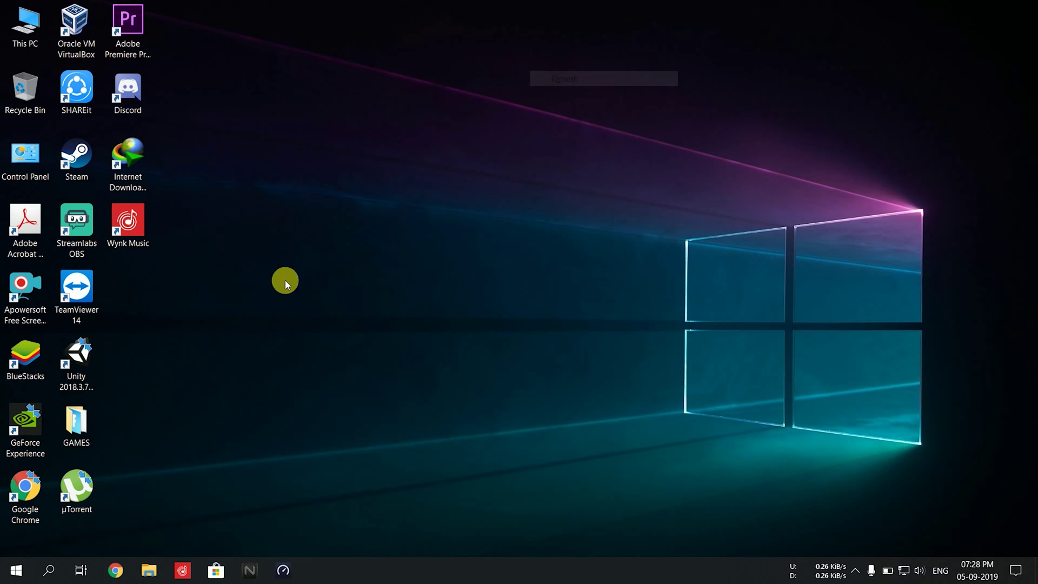
{"action": "right_click", "coordinate": [339, 4]}
{"action": "left_click", "coordinate": [394, 39]}
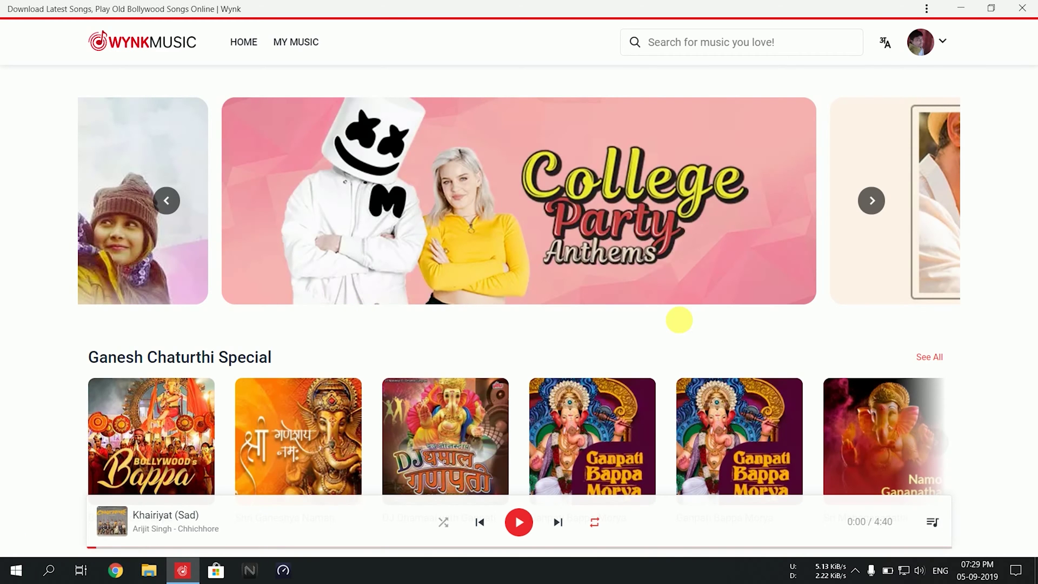
Scroll through the Wynk Music home page sections, then close the app window
{"action": "scroll", "coordinate": [677, 313], "scroll_direction": "down", "scroll_amount": 2}
{"action": "scroll", "coordinate": [679, 313], "scroll_direction": "down", "scroll_amount": 10}
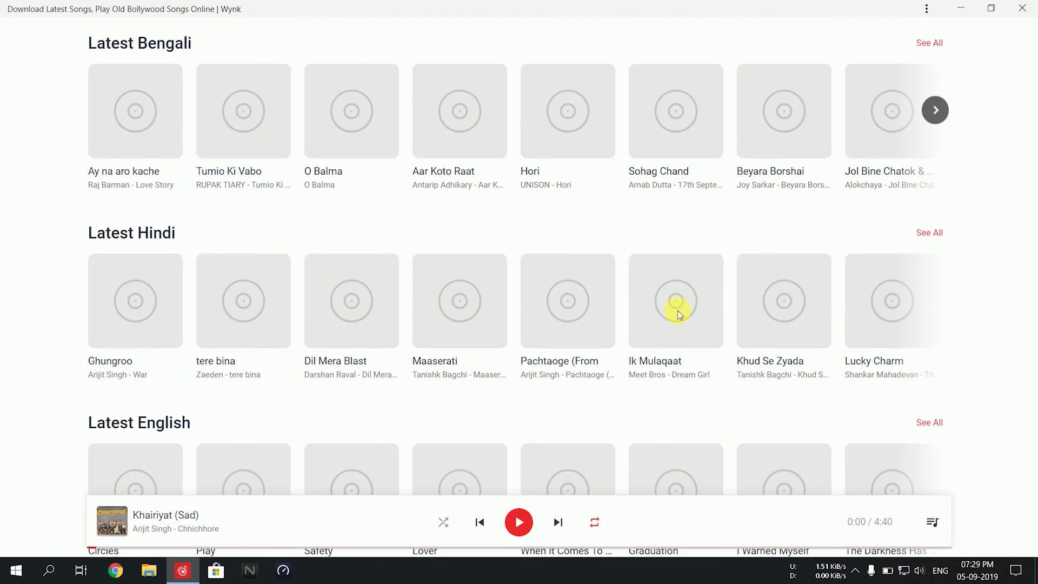
{"action": "scroll", "coordinate": [680, 314], "scroll_direction": "down", "scroll_amount": 3}
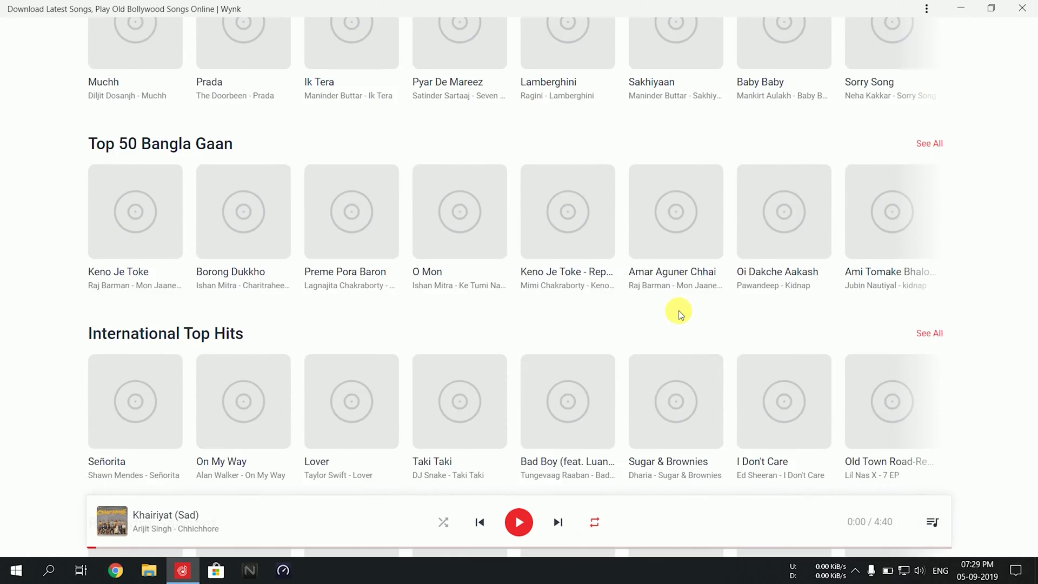
{"action": "scroll", "coordinate": [682, 312], "scroll_direction": "up", "scroll_amount": 12}
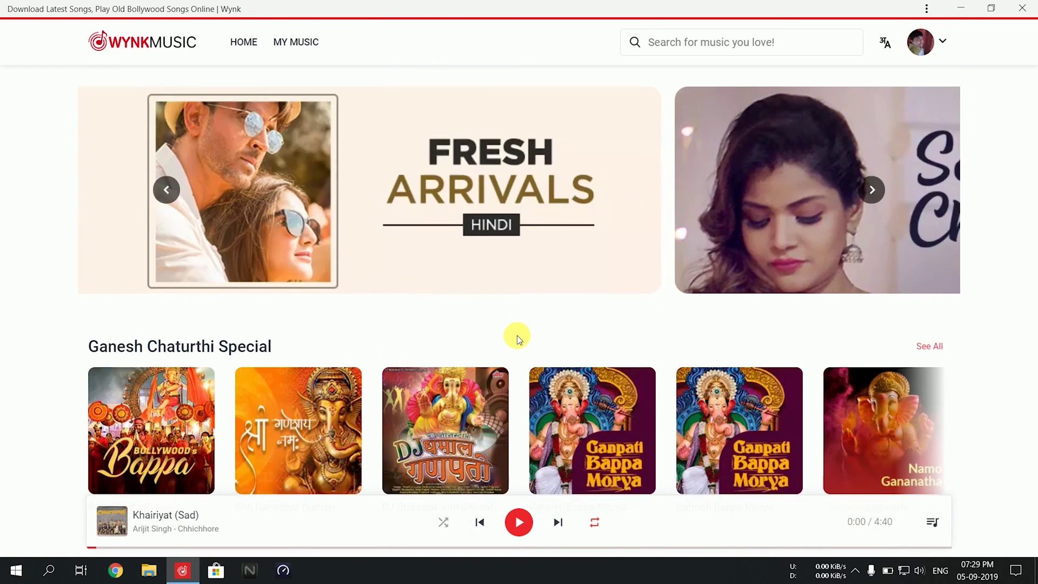
{"action": "scroll", "coordinate": [519, 335], "scroll_direction": "down", "scroll_amount": 8}
{"action": "scroll", "coordinate": [522, 319], "scroll_direction": "up", "scroll_amount": 8}
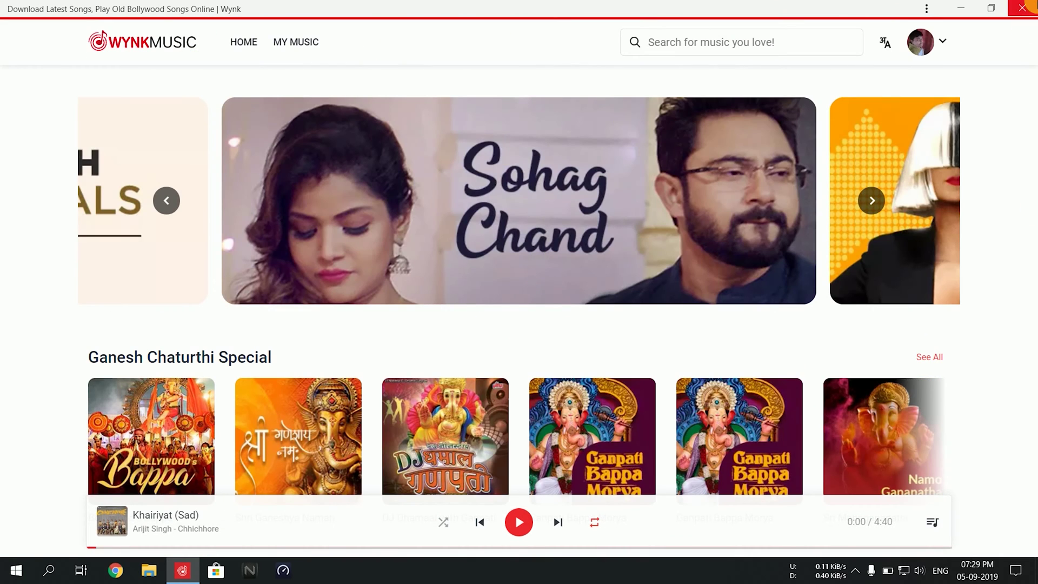
{"action": "left_click", "coordinate": [1021, 8]}
{"action": "right_click", "coordinate": [540, 4]}
Refresh the Windows desktop
{"action": "left_click", "coordinate": [594, 41]}
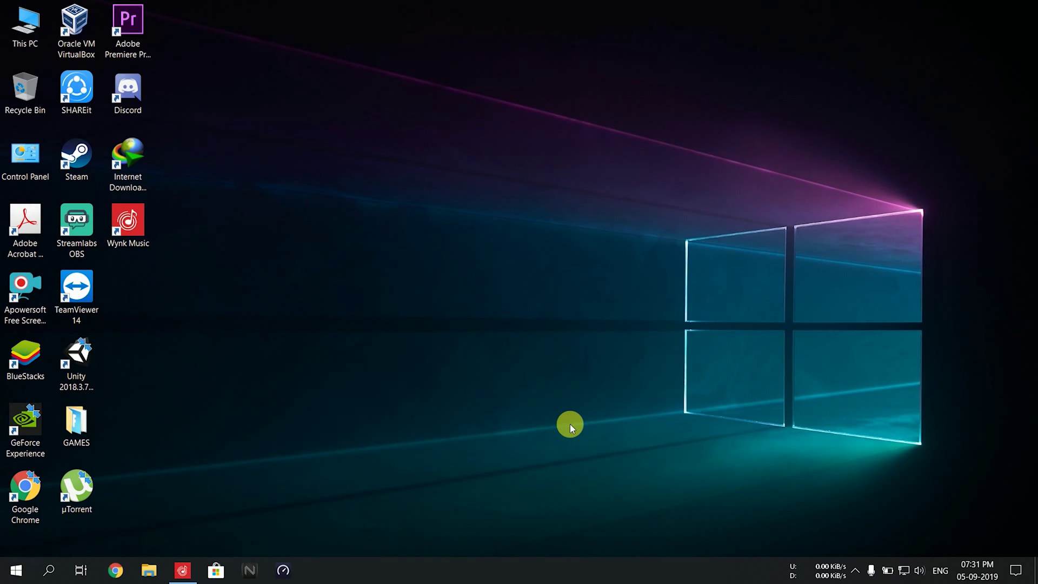
{"action": "right_click", "coordinate": [386, 125]}
{"action": "left_click", "coordinate": [452, 166]}
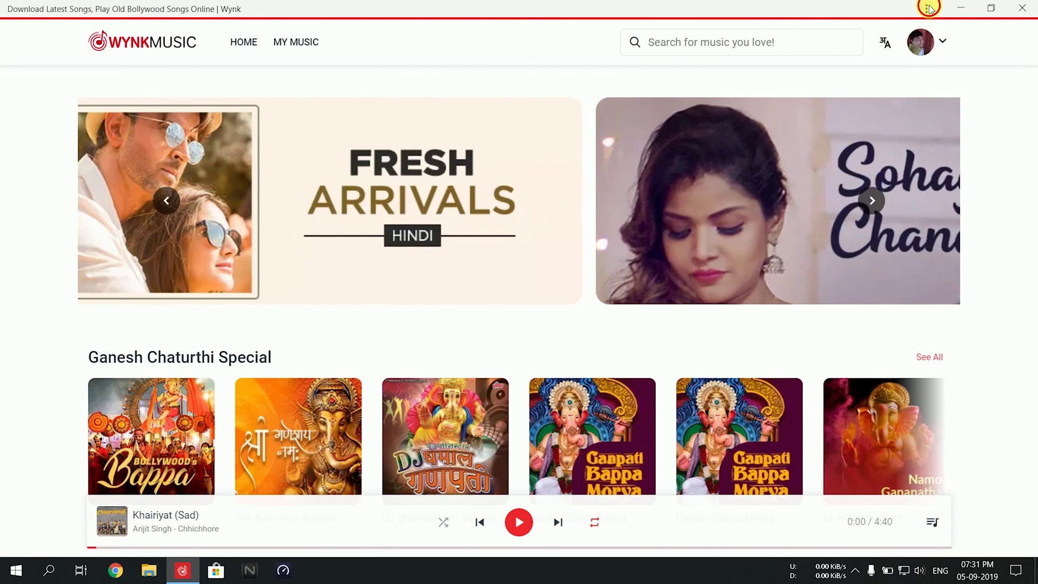
Uninstall Wynk Music from the app window's menu, confirming Remove
{"action": "left_click", "coordinate": [926, 9]}
{"action": "left_click", "coordinate": [845, 144]}
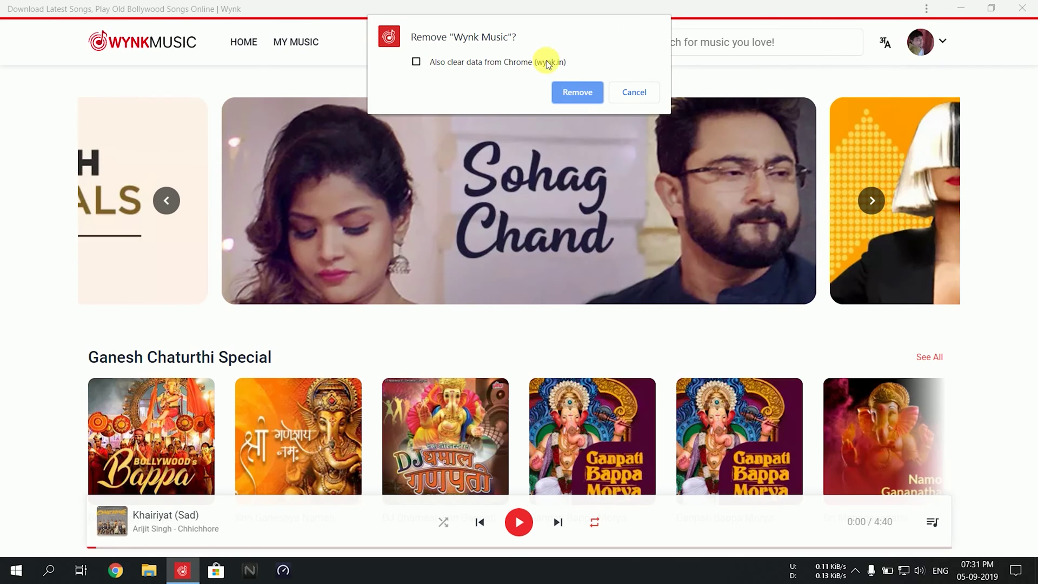
{"action": "left_click", "coordinate": [577, 92]}
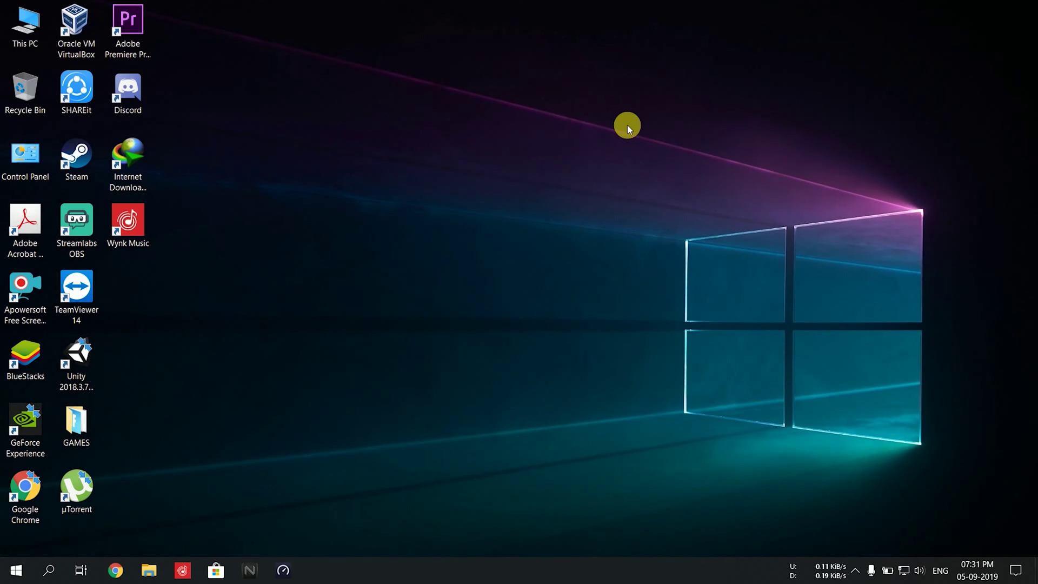
Refresh the desktop and scroll the Start menu app list for Wynk Music
{"action": "right_click", "coordinate": [460, 62]}
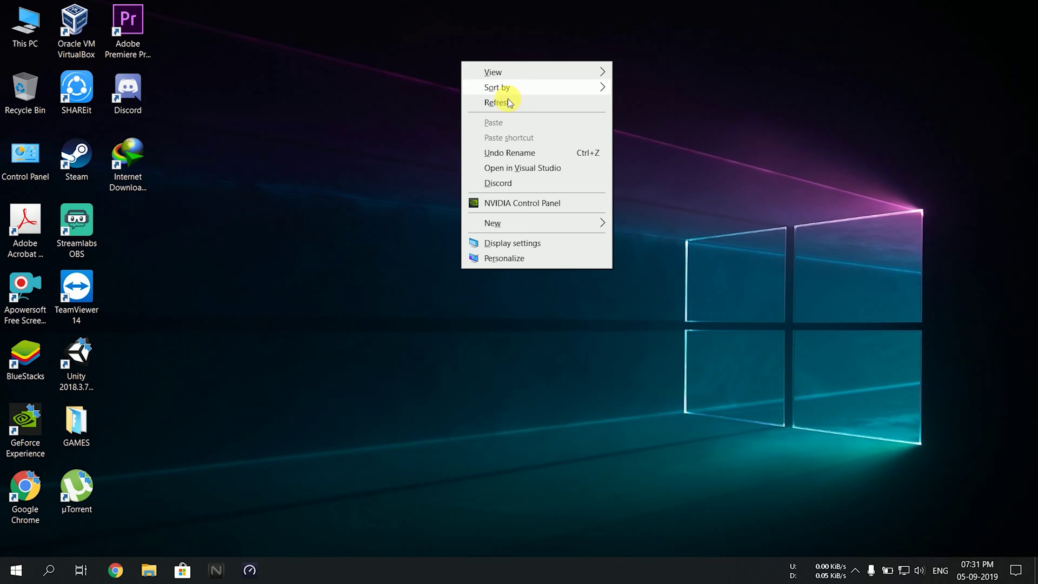
{"action": "left_click", "coordinate": [494, 103]}
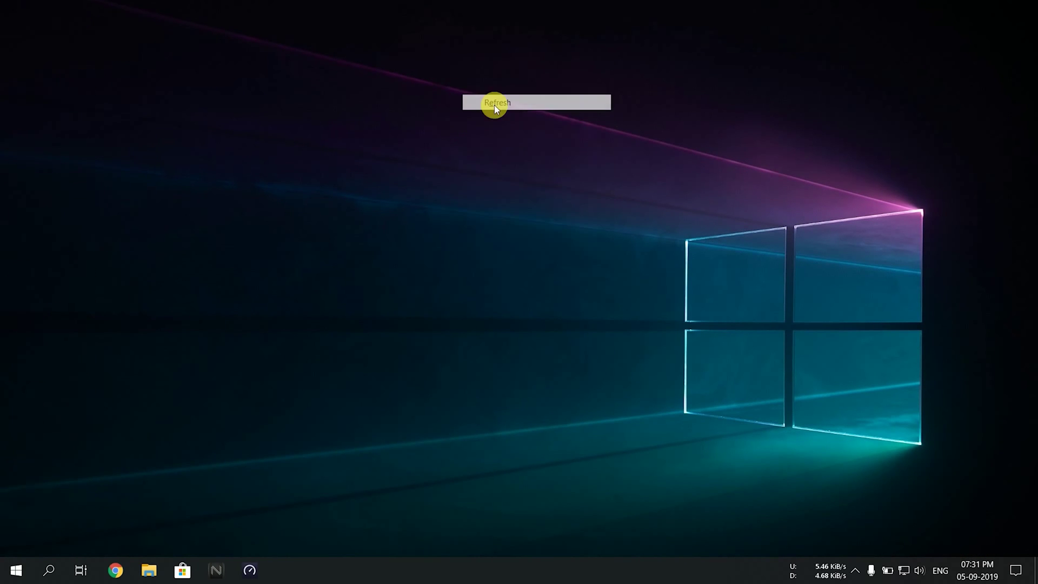
{"action": "left_click", "coordinate": [3, 577]}
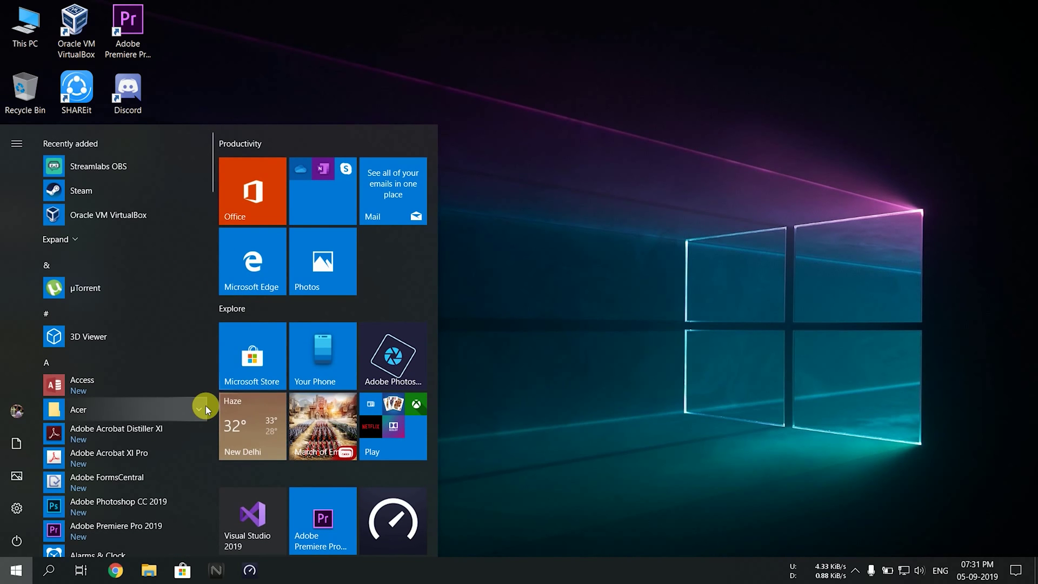
{"action": "scroll", "coordinate": [358, 374], "scroll_direction": "down", "scroll_amount": 1}
{"action": "scroll", "coordinate": [101, 368], "scroll_direction": "down", "scroll_amount": 15}
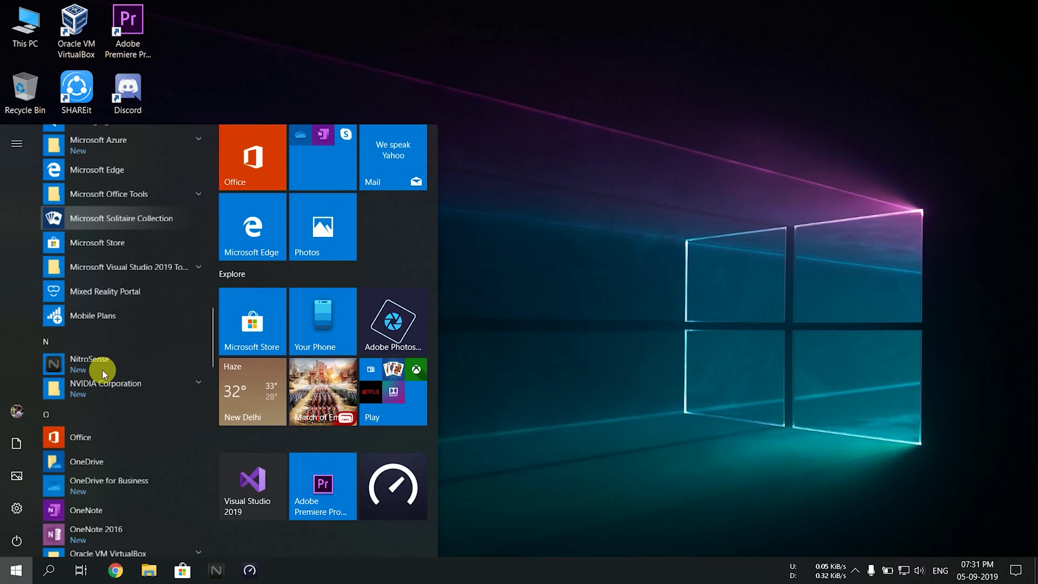
{"action": "scroll", "coordinate": [102, 370], "scroll_direction": "down", "scroll_amount": 5}
Search Start for 'wynk', finding only web results, then close search and refresh desktop
{"action": "type", "text": "wyn"}
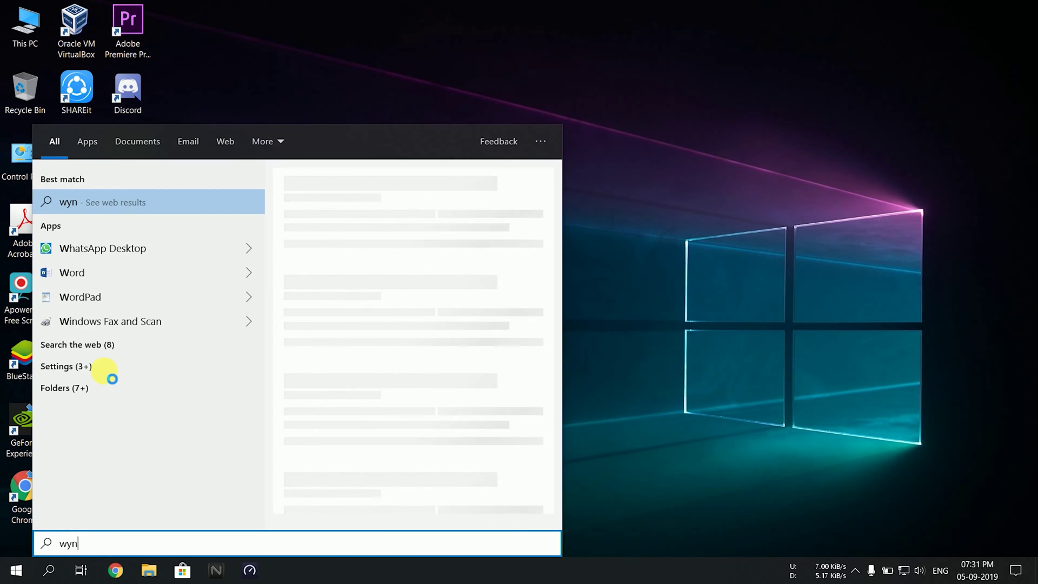
{"action": "type", "text": "k"}
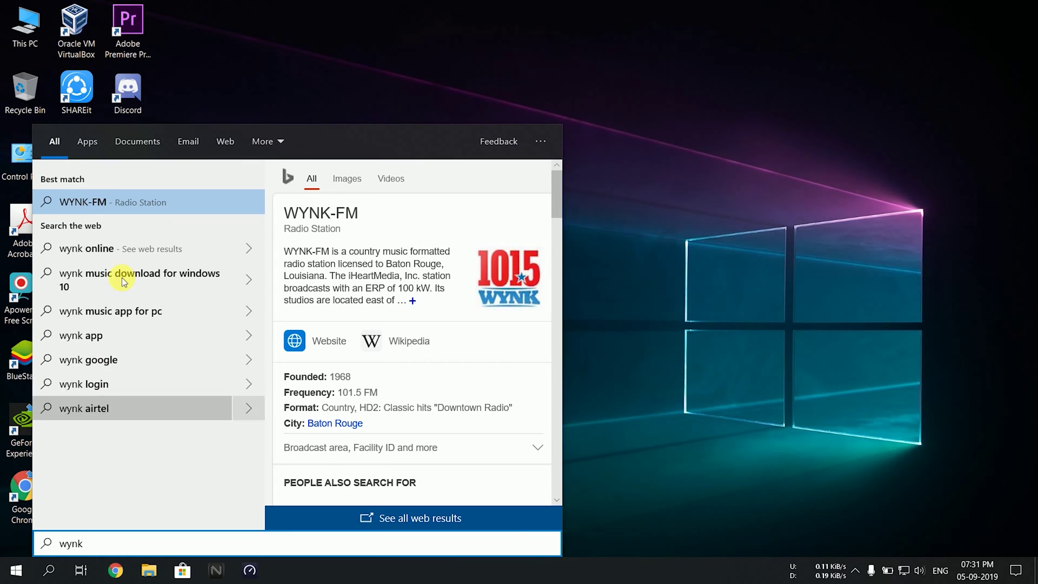
{"action": "left_click", "coordinate": [695, 46]}
{"action": "right_click", "coordinate": [696, 49]}
{"action": "left_click", "coordinate": [763, 96]}
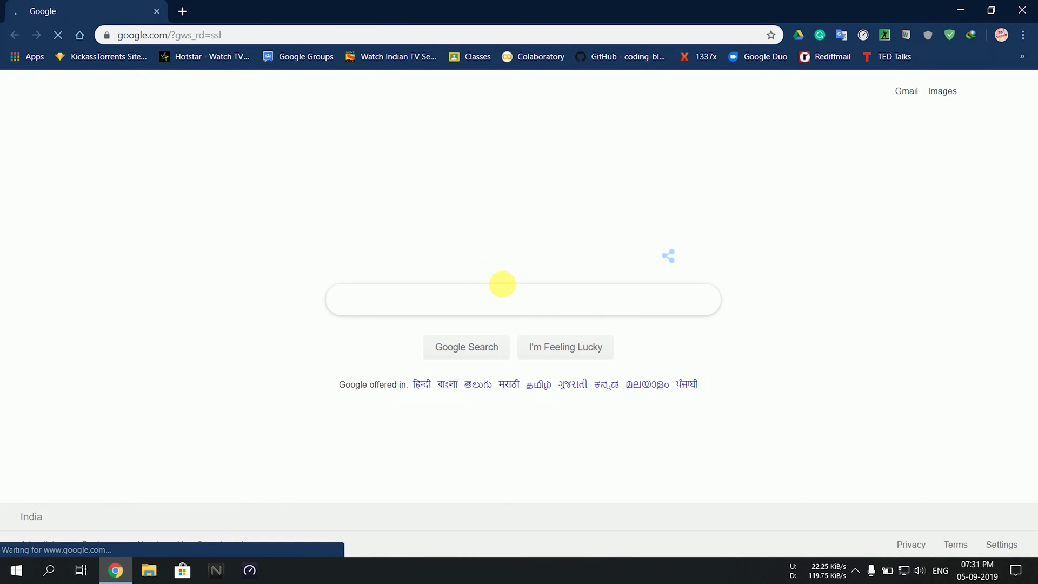
Run a Google search for 'wynk music'
{"action": "left_click", "coordinate": [562, 305]}
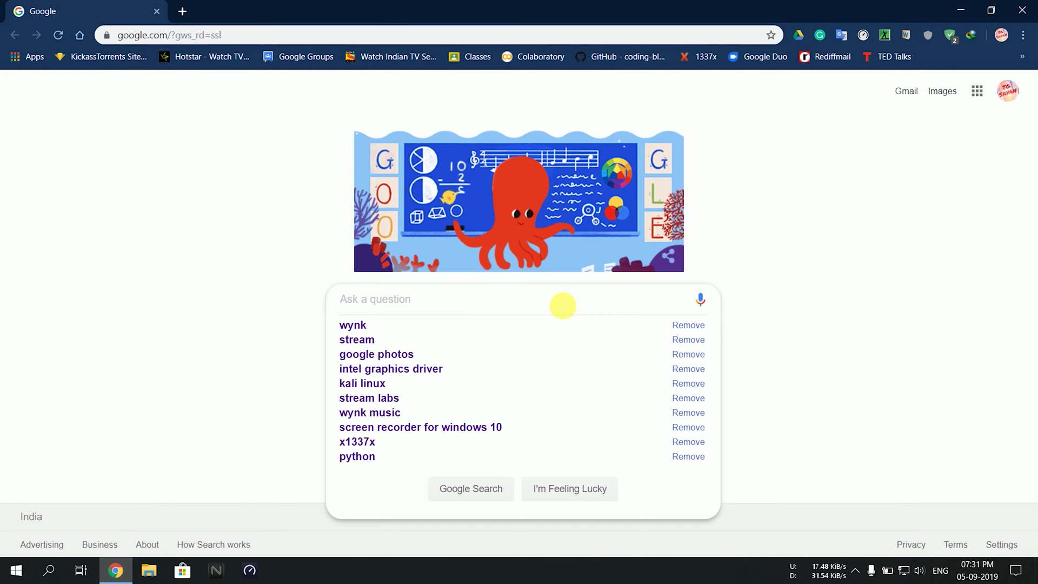
{"action": "type", "text": "wynk"}
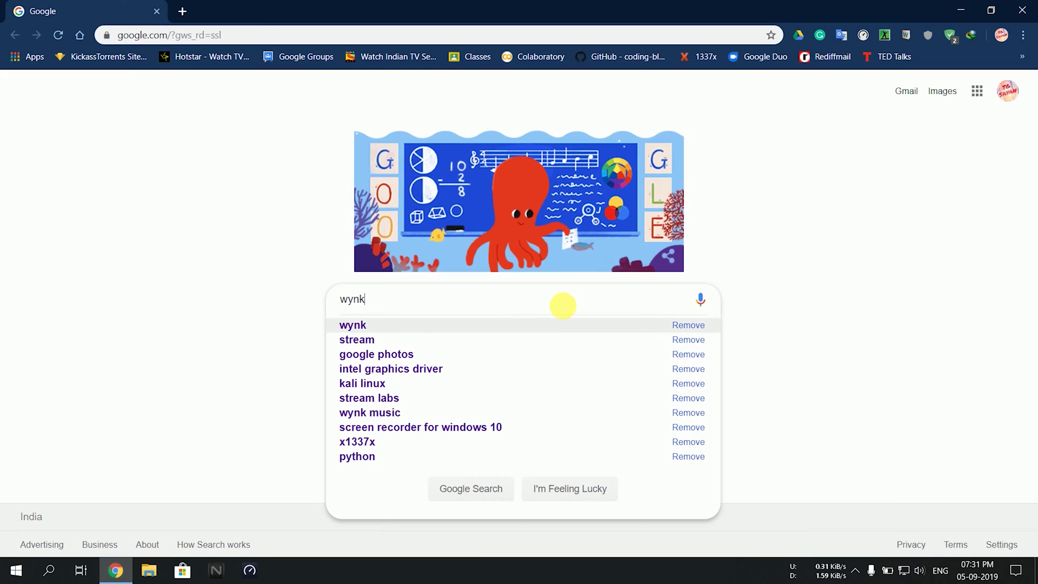
{"action": "type", "text": " music"}
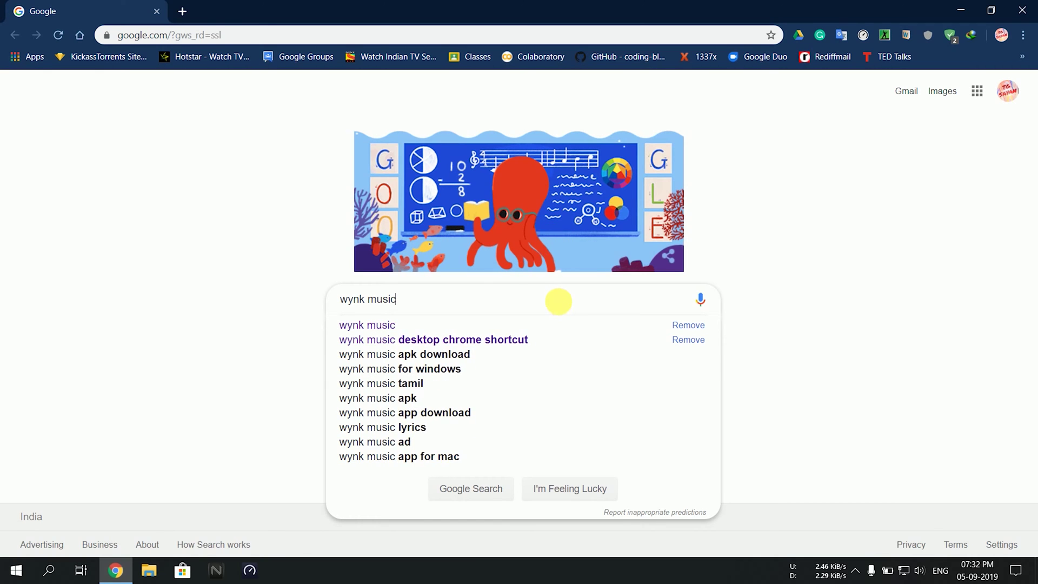
{"action": "key", "text": "Return"}
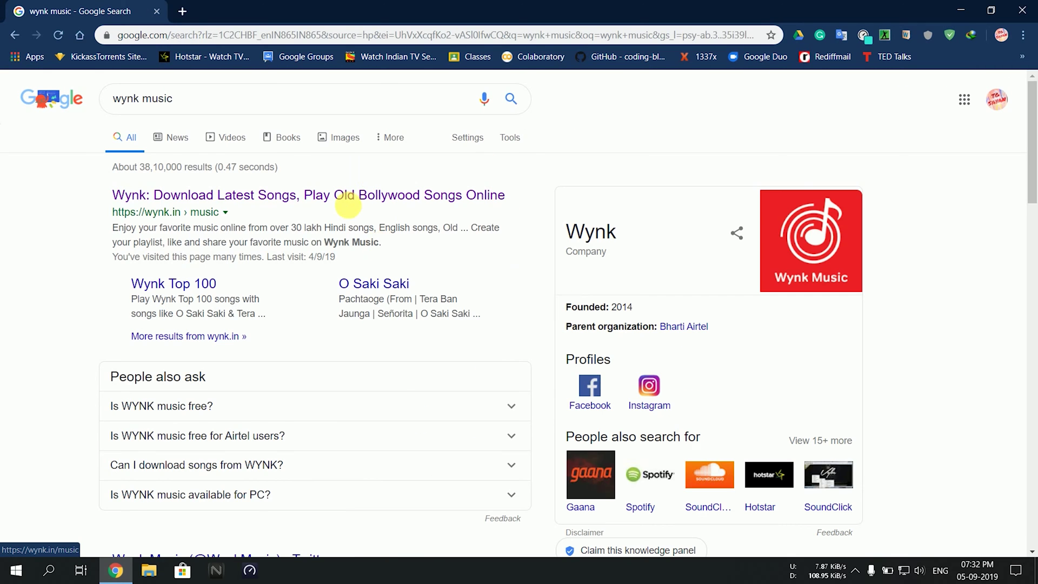
Open the wynk.in result and scroll its song sections
{"action": "left_click", "coordinate": [352, 194]}
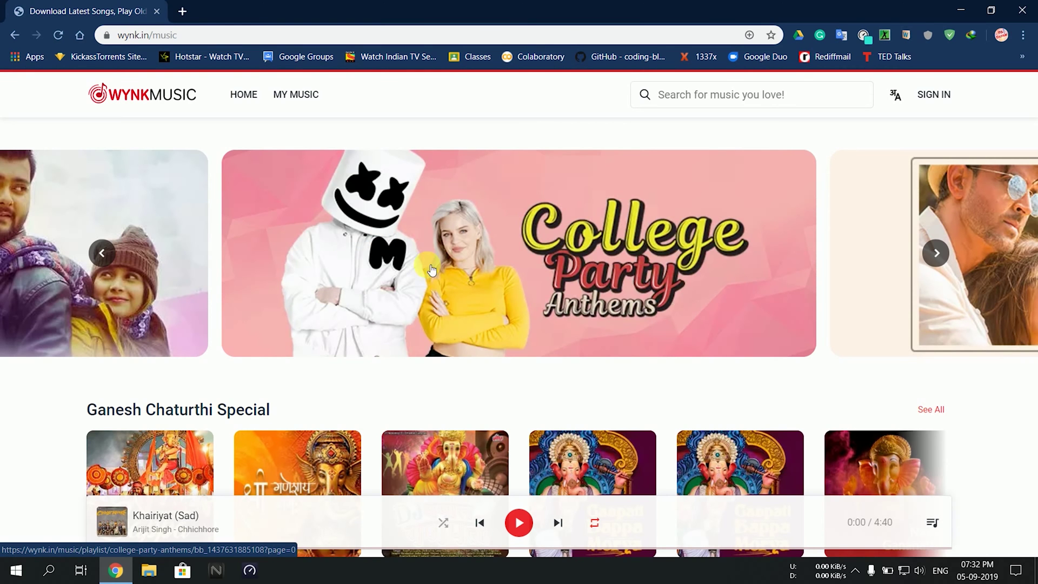
{"action": "scroll", "coordinate": [470, 270], "scroll_direction": "down", "scroll_amount": 9}
{"action": "scroll", "coordinate": [471, 271], "scroll_direction": "up", "scroll_amount": 8}
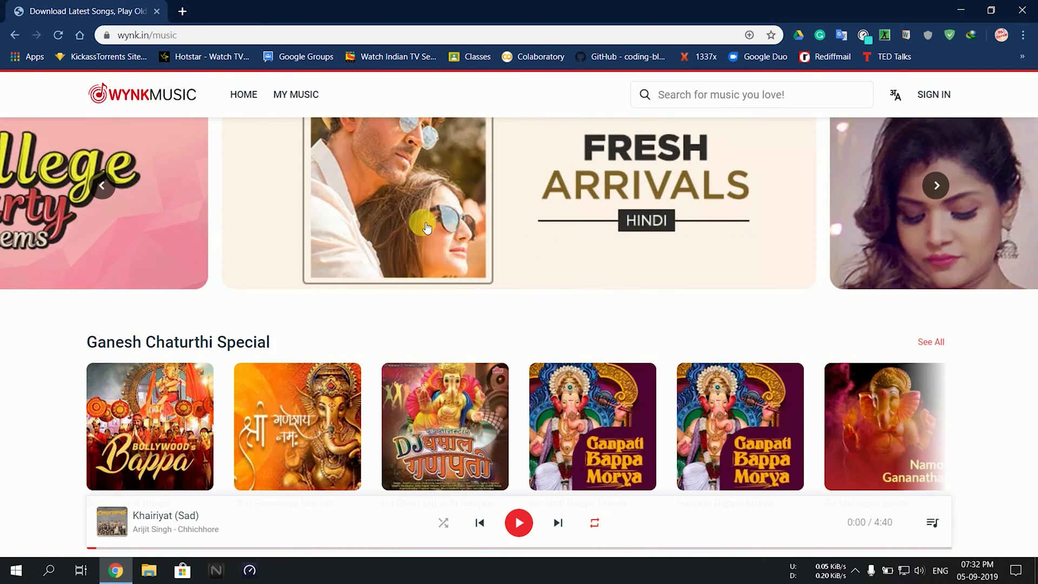
{"action": "scroll", "coordinate": [560, 255], "scroll_direction": "down", "scroll_amount": 7}
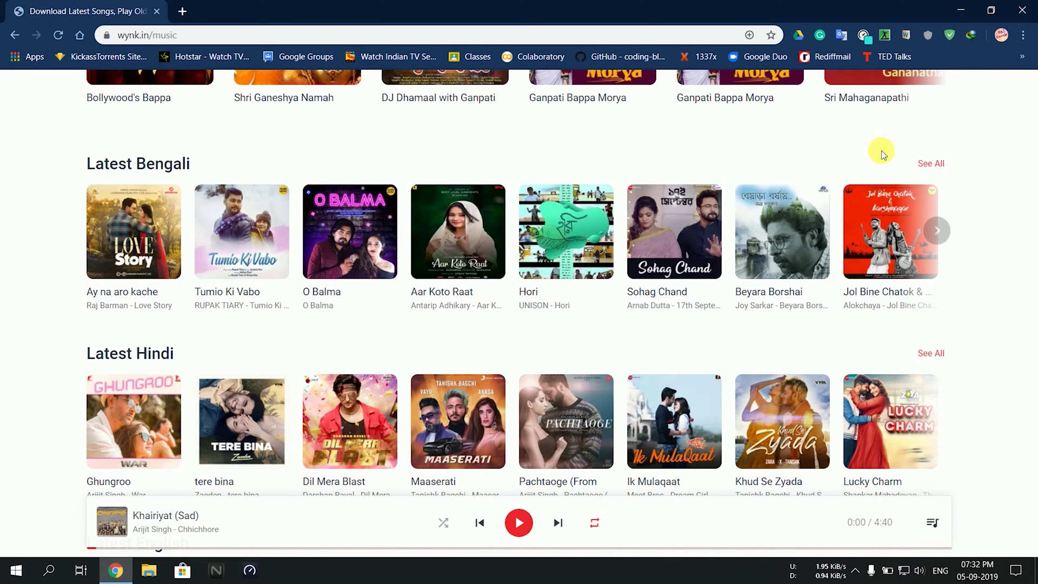
Install Wynk Music as an app via Chrome's 'Install Wynk Music...' menu item
{"action": "left_click", "coordinate": [1024, 37]}
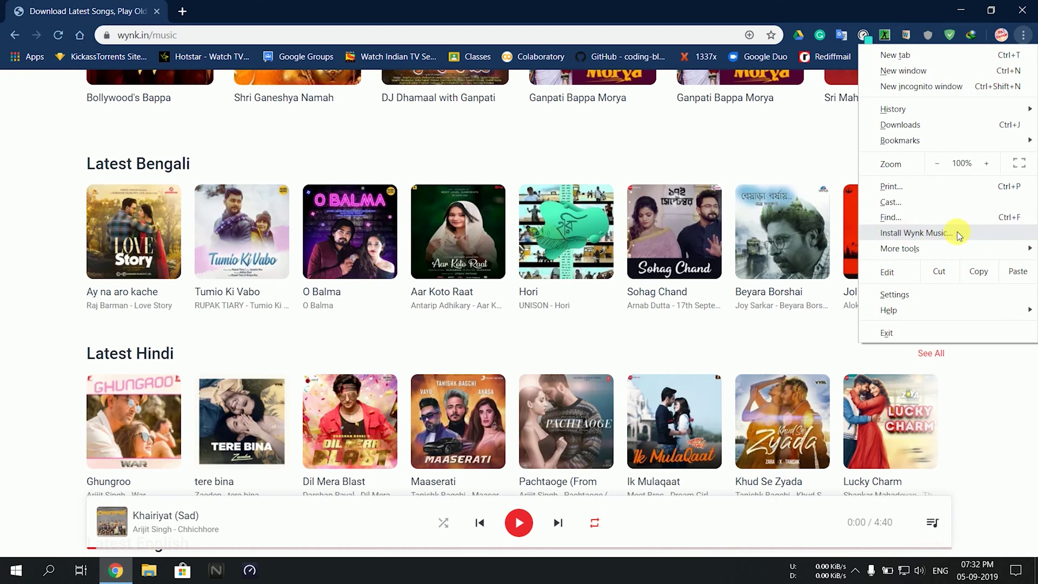
{"action": "left_click", "coordinate": [932, 232]}
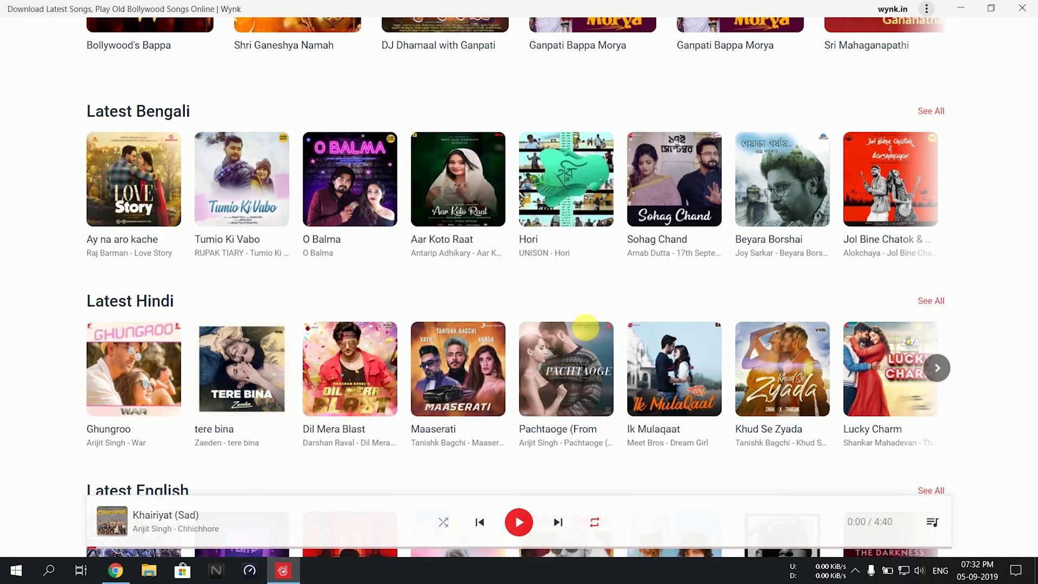
{"action": "scroll", "coordinate": [514, 256], "scroll_direction": "down", "scroll_amount": 10}
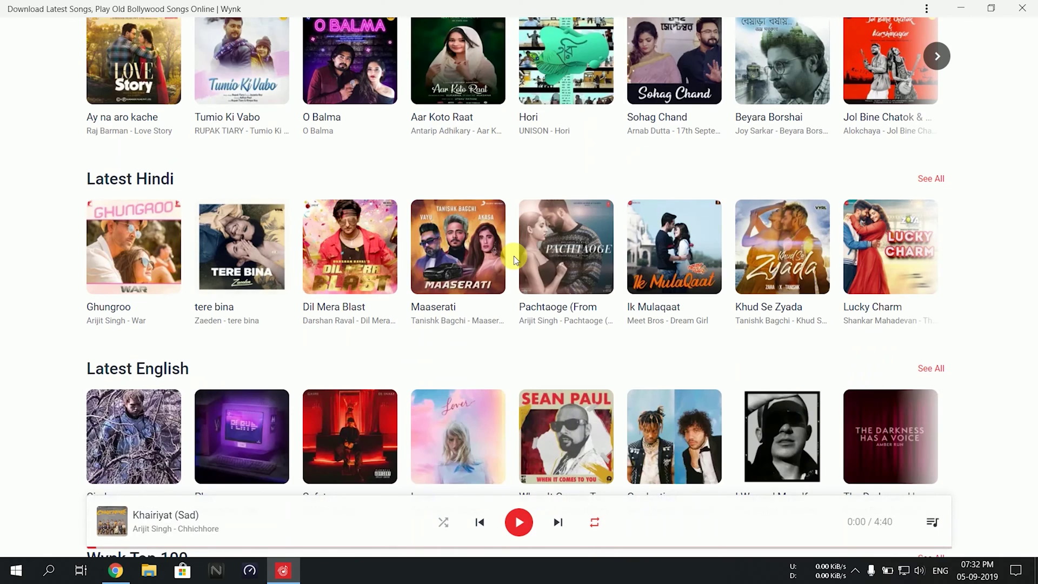
Minimise the Wynk Music window, close Chrome, and refresh the desktop
{"action": "left_click", "coordinate": [961, 8]}
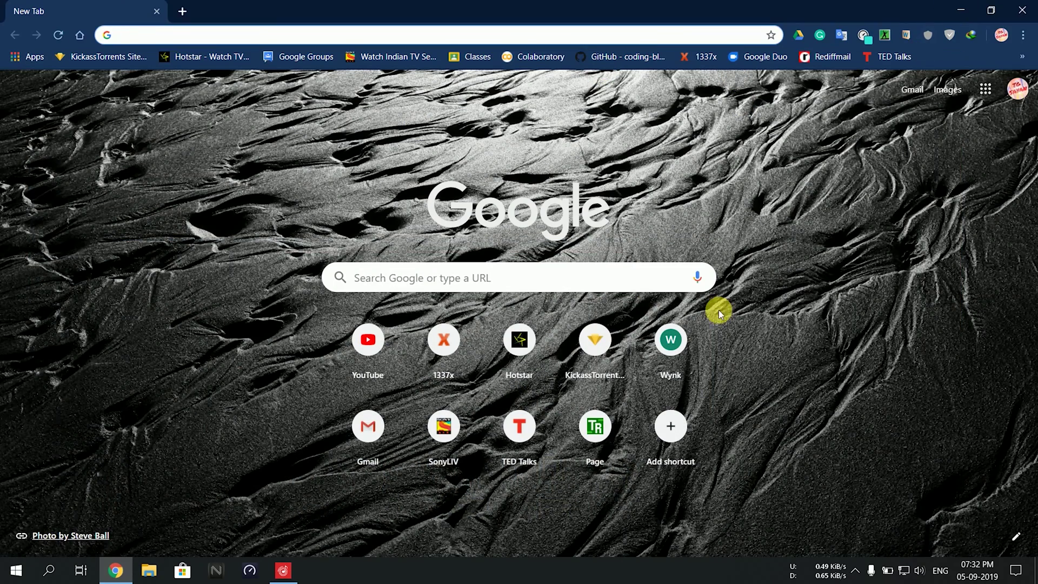
{"action": "left_click", "coordinate": [1019, 16]}
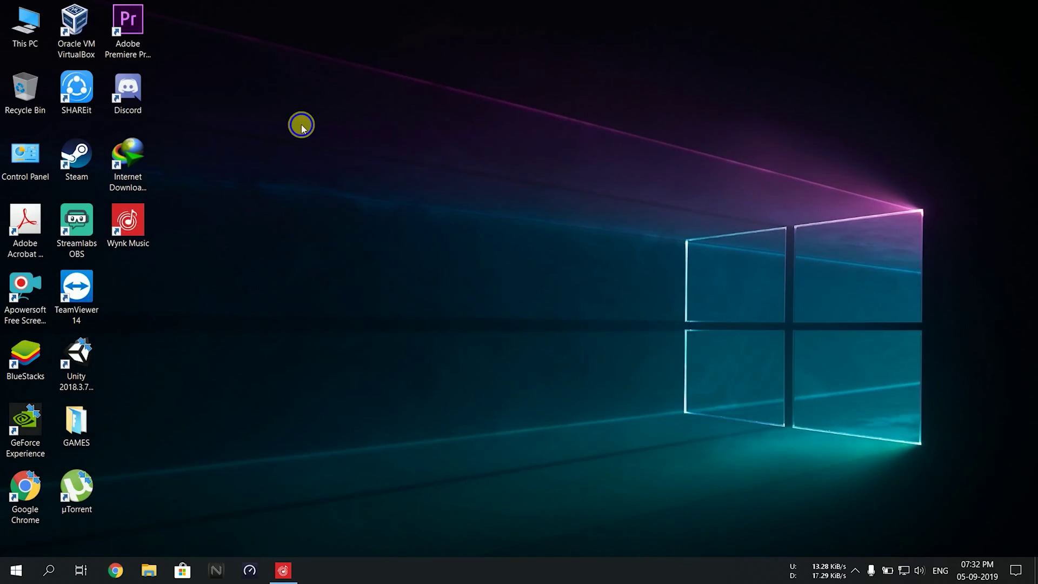
{"action": "right_click", "coordinate": [301, 127]}
{"action": "left_click", "coordinate": [378, 164]}
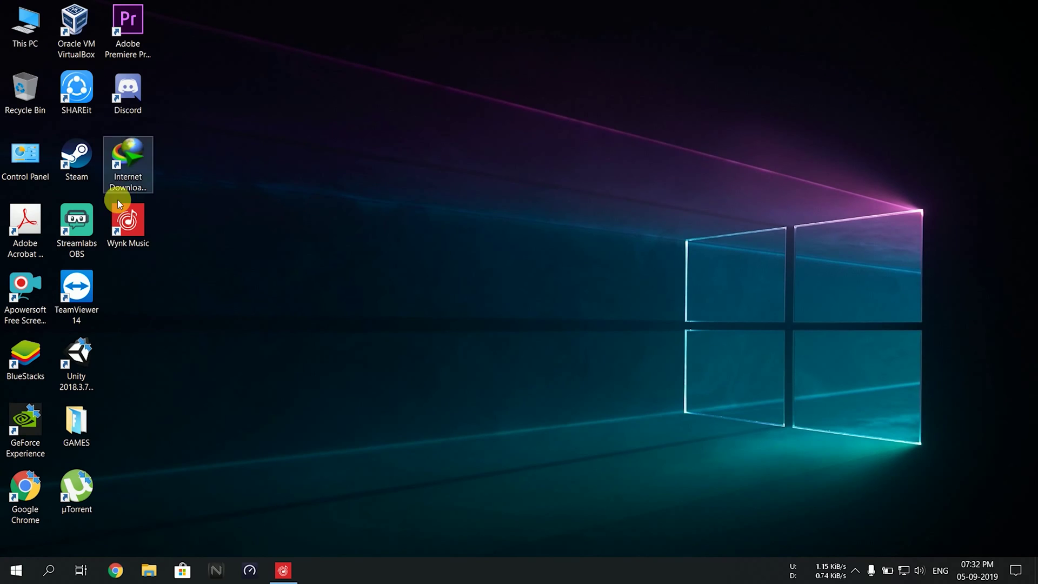
Restore the Wynk Music window from the taskbar and scroll its home page
{"action": "left_click", "coordinate": [287, 563]}
{"action": "scroll", "coordinate": [503, 348], "scroll_direction": "down", "scroll_amount": 8}
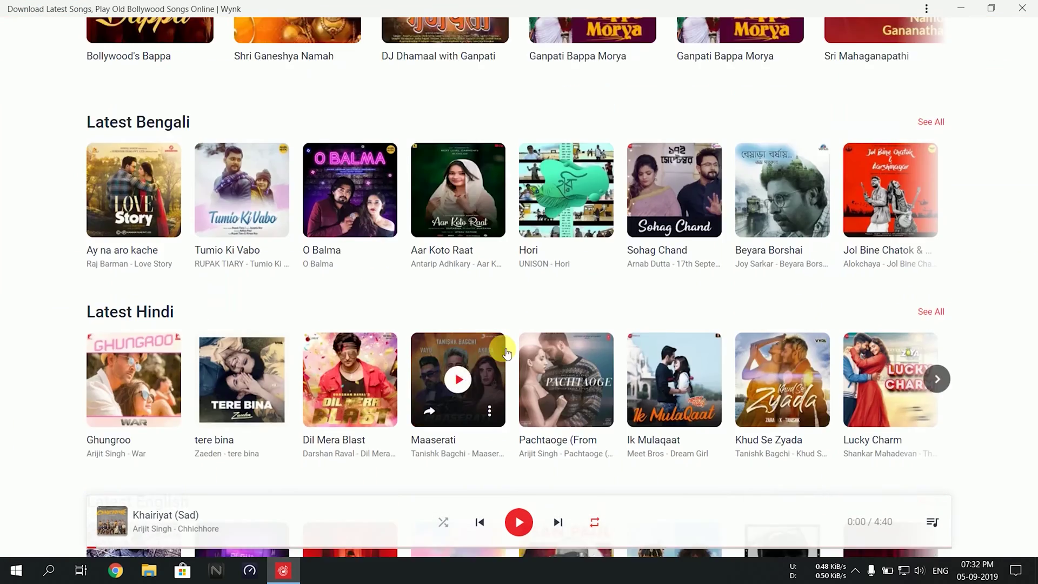
{"action": "scroll", "coordinate": [503, 350], "scroll_direction": "up", "scroll_amount": 8}
{"action": "left_click", "coordinate": [854, 571]}
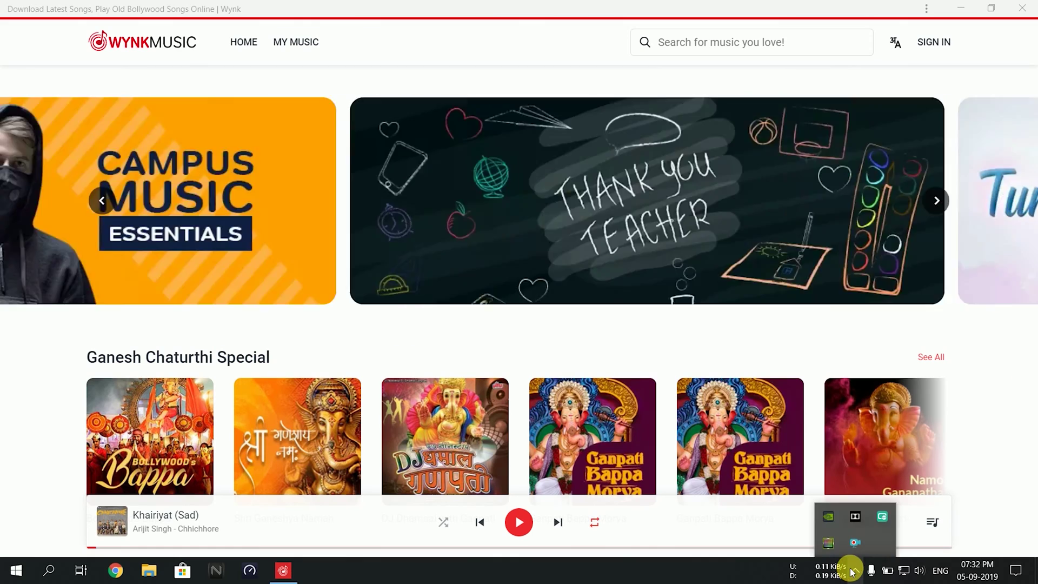
{"action": "left_click", "coordinate": [853, 571]}
{"action": "scroll", "coordinate": [466, 299], "scroll_direction": "down", "scroll_amount": 8}
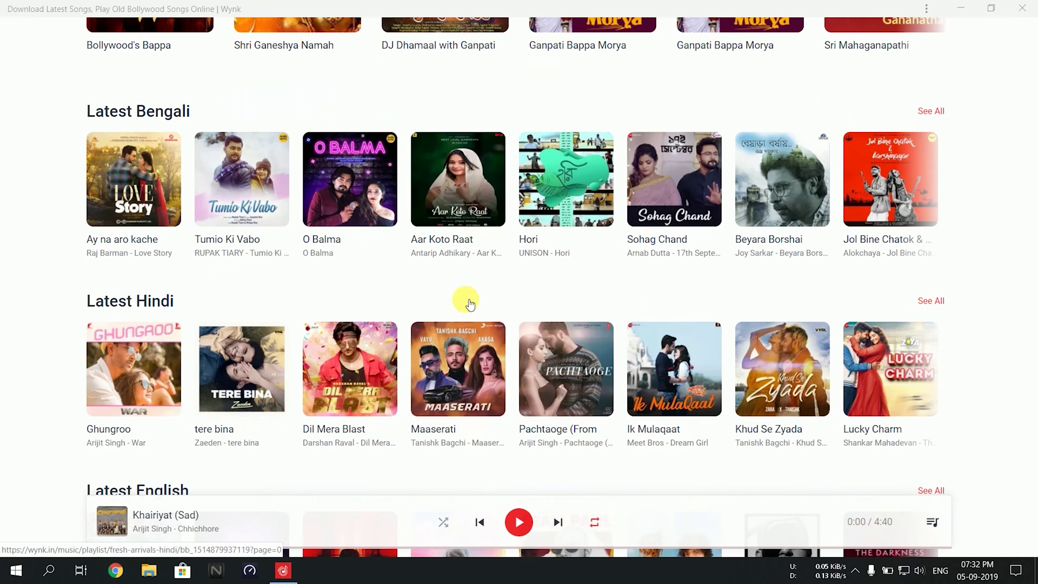
{"action": "right_click", "coordinate": [449, 578]}
{"action": "left_click", "coordinate": [456, 515]}
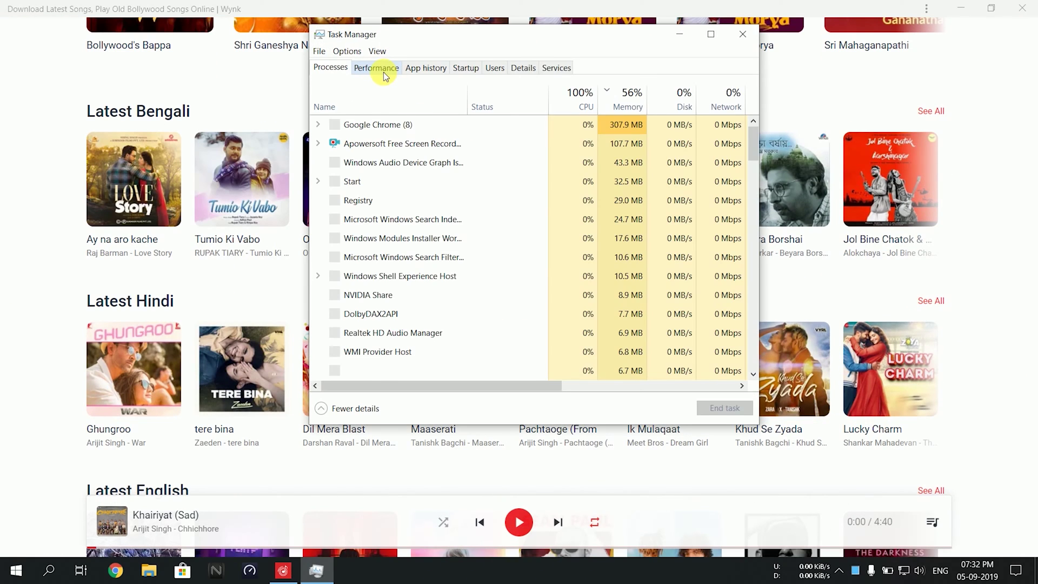
{"action": "left_click", "coordinate": [381, 72]}
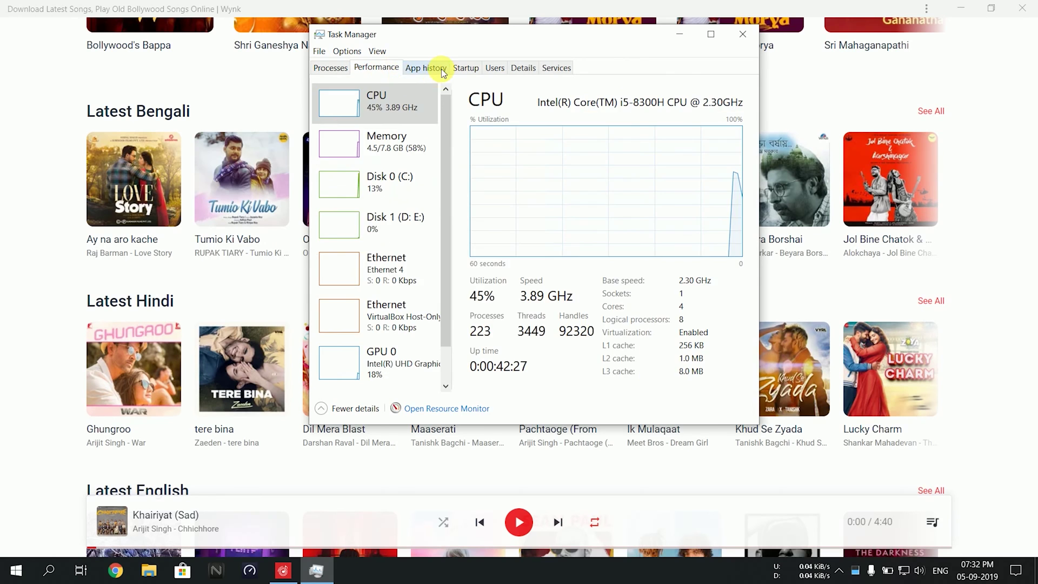
{"action": "left_click", "coordinate": [426, 68]}
{"action": "left_click", "coordinate": [466, 67]}
{"action": "left_click", "coordinate": [522, 67]}
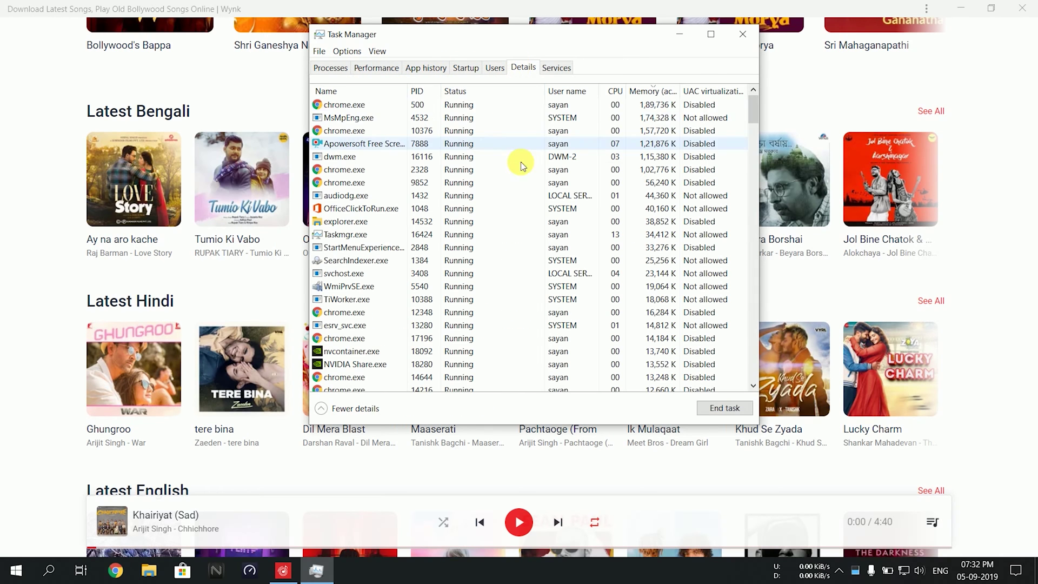
{"action": "left_click", "coordinate": [647, 90]}
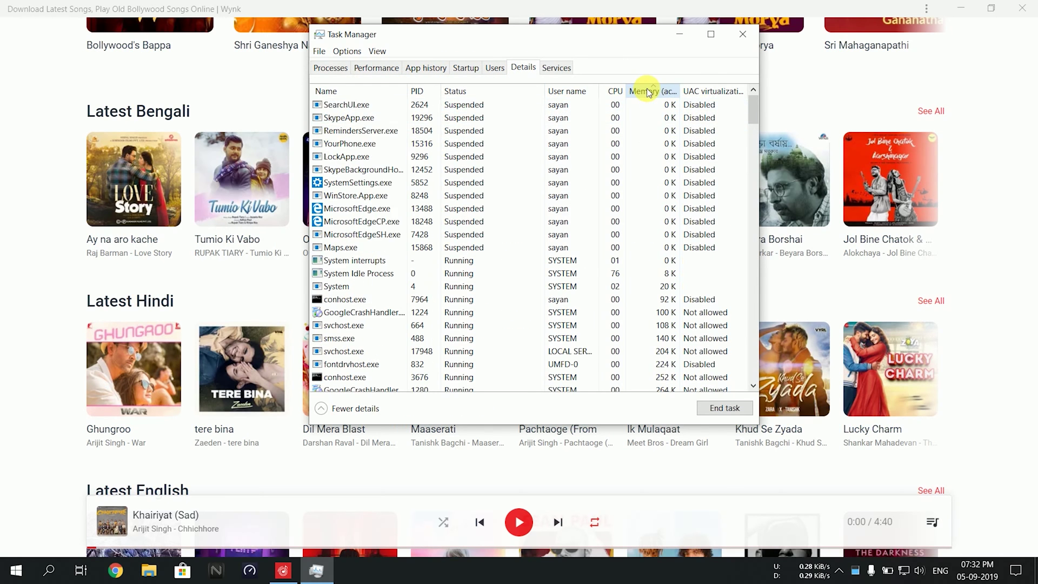
{"action": "left_click", "coordinate": [647, 90]}
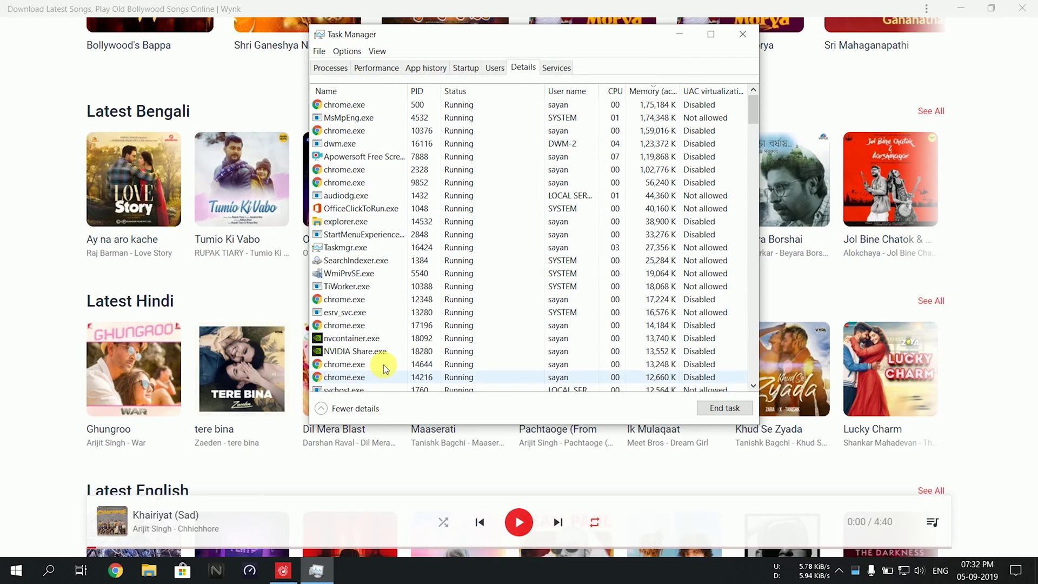
{"action": "scroll", "coordinate": [405, 232], "scroll_direction": "down", "scroll_amount": 3}
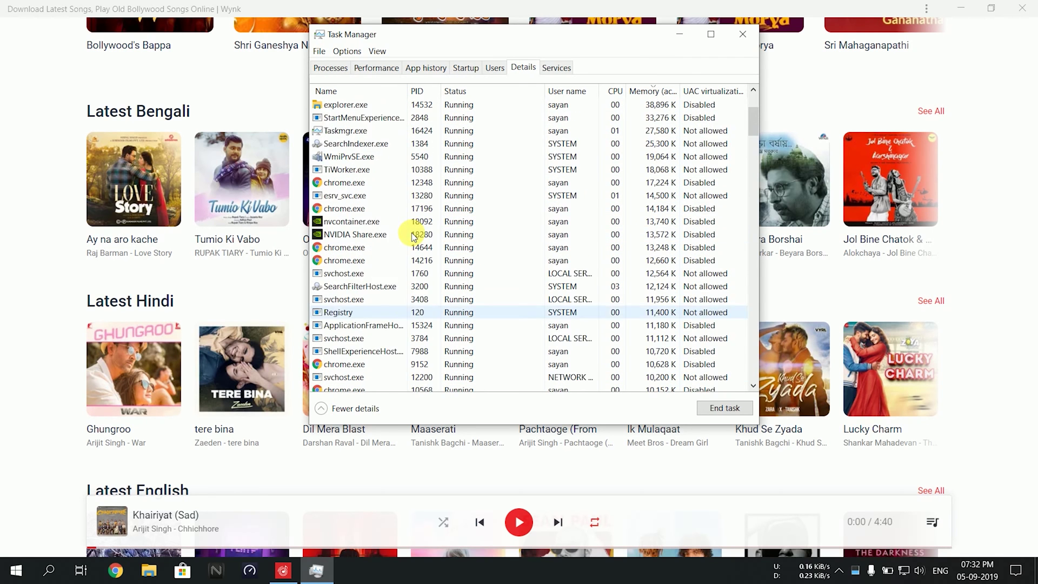
{"action": "scroll", "coordinate": [414, 234], "scroll_direction": "up", "scroll_amount": 3}
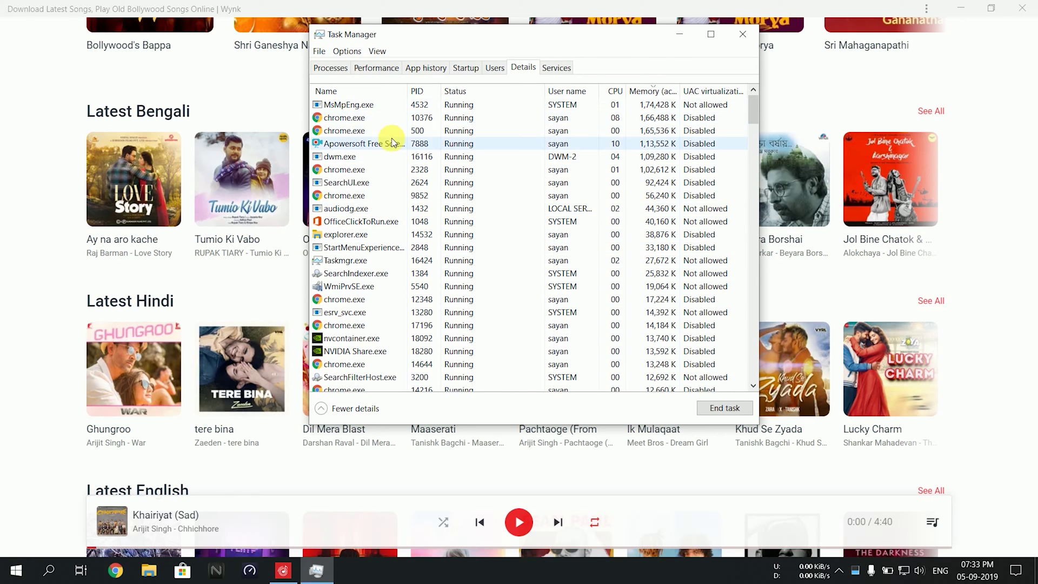
{"action": "left_click", "coordinate": [331, 68]}
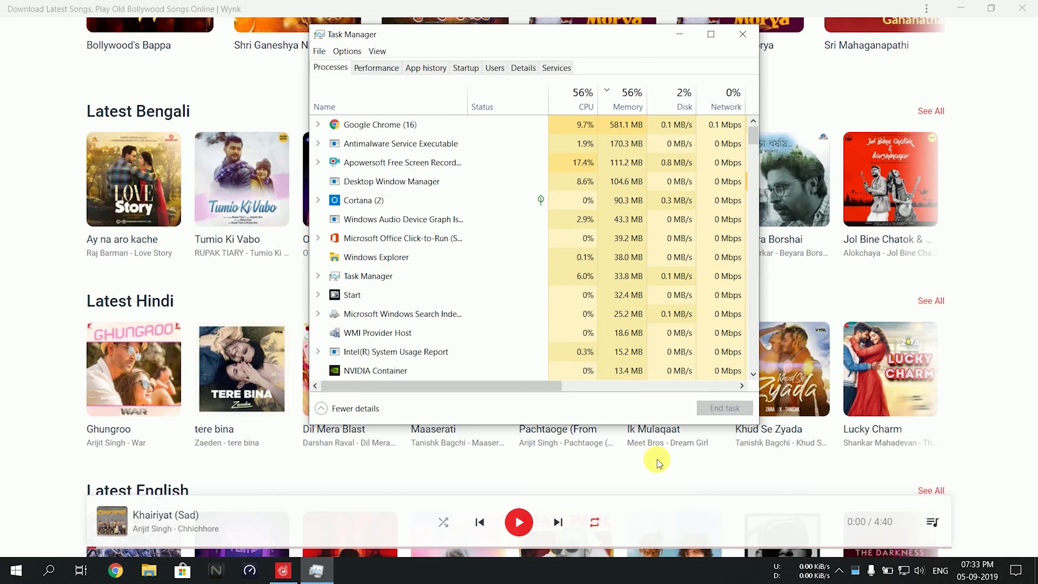
{"action": "left_click", "coordinate": [814, 566]}
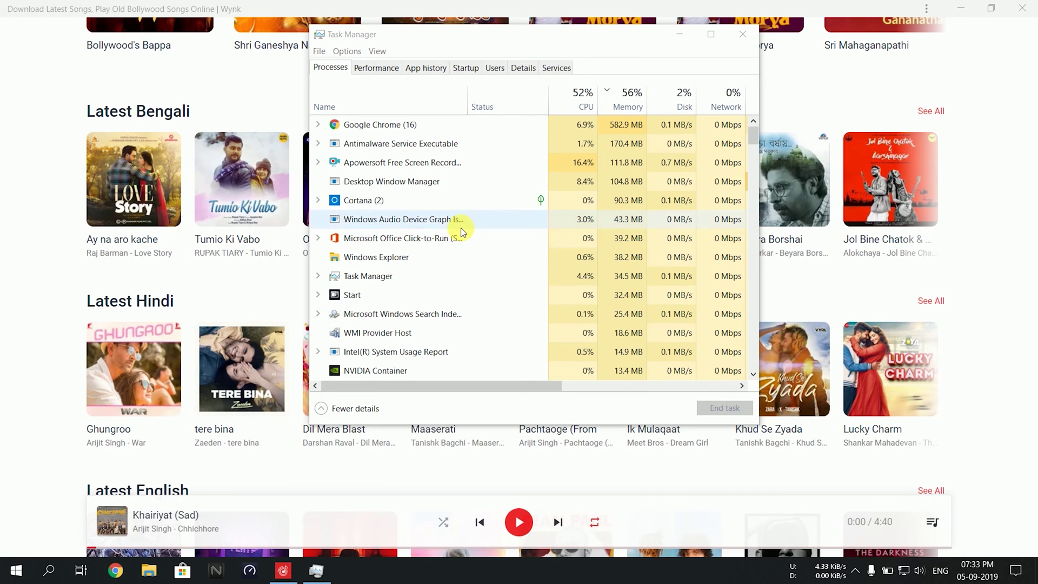
{"action": "scroll", "coordinate": [390, 154], "scroll_direction": "down", "scroll_amount": 3}
{"action": "scroll", "coordinate": [393, 162], "scroll_direction": "up", "scroll_amount": 3}
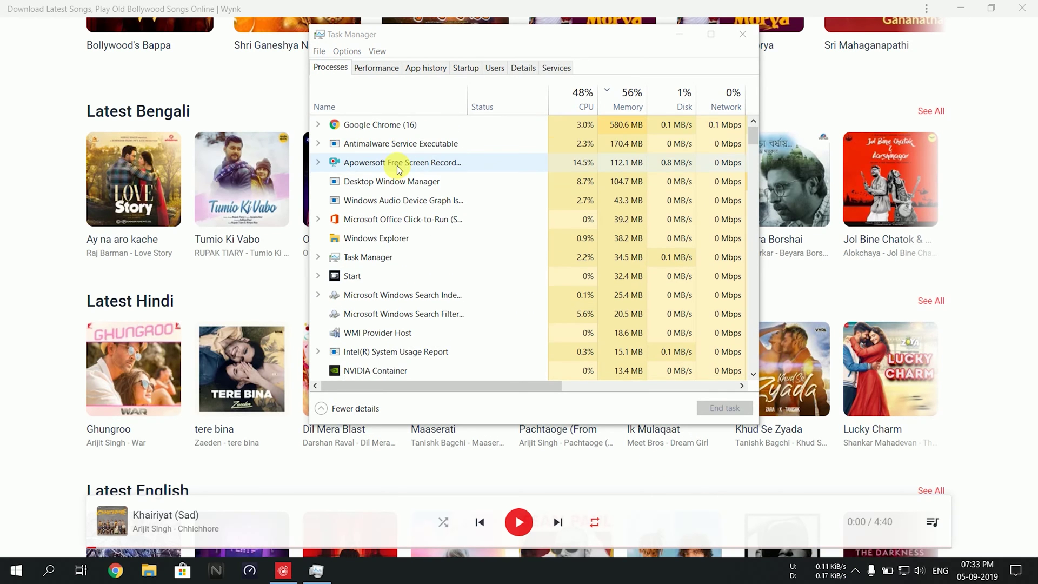
Close Task Manager, minimise and restore the Wynk window, and refresh the desktop
{"action": "left_click", "coordinate": [746, 35]}
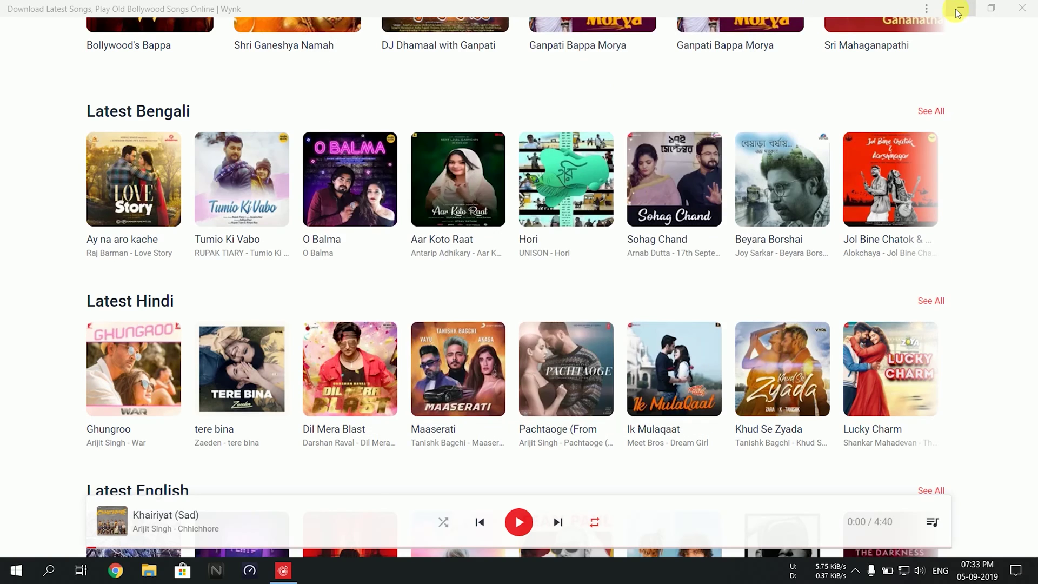
{"action": "left_click", "coordinate": [960, 8]}
{"action": "right_click", "coordinate": [483, 47]}
{"action": "left_click", "coordinate": [534, 88]}
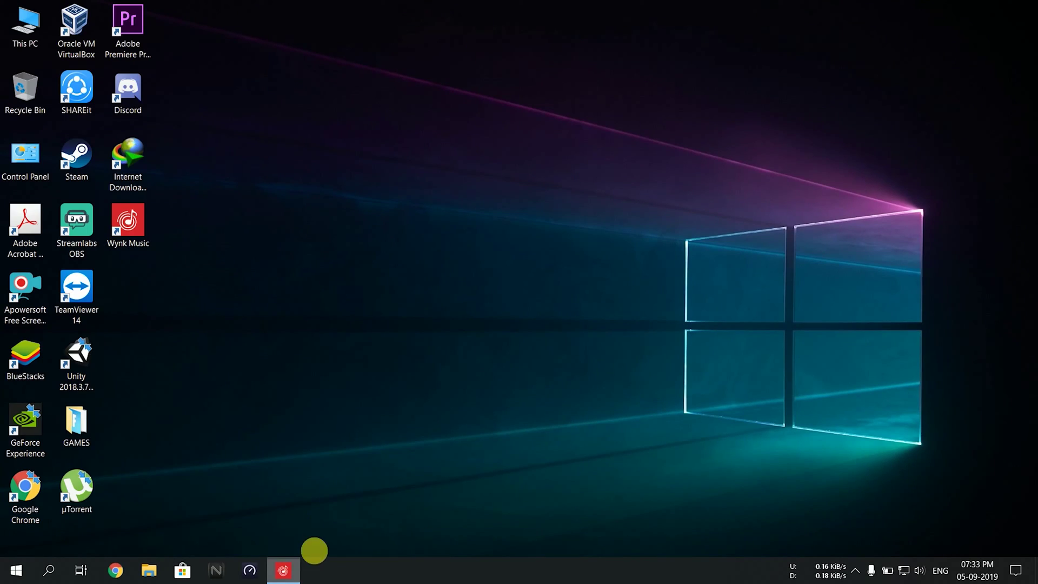
{"action": "left_click", "coordinate": [283, 570]}
{"action": "left_click", "coordinate": [996, 7]}
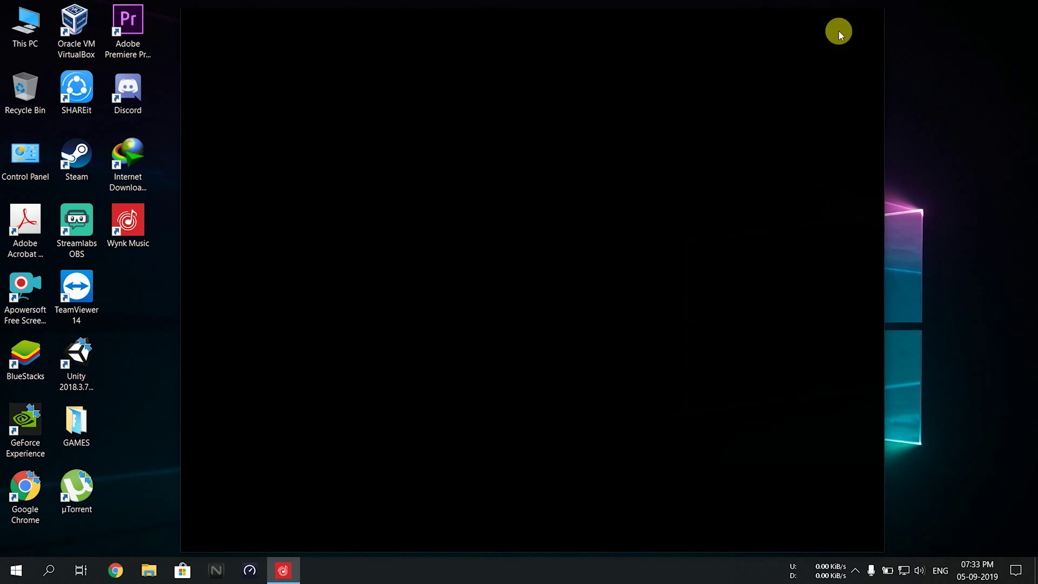
{"action": "right_click", "coordinate": [388, 68]}
{"action": "left_click", "coordinate": [449, 102]}
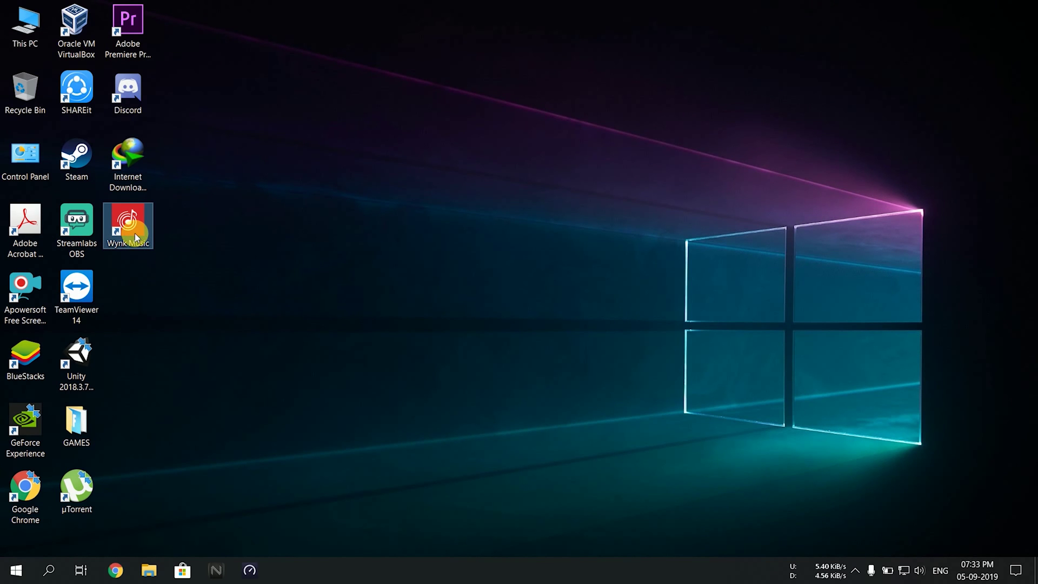
Launch Wynk Music from its desktop shortcut, then maximise and restore its window
{"action": "double_click", "coordinate": [106, 245]}
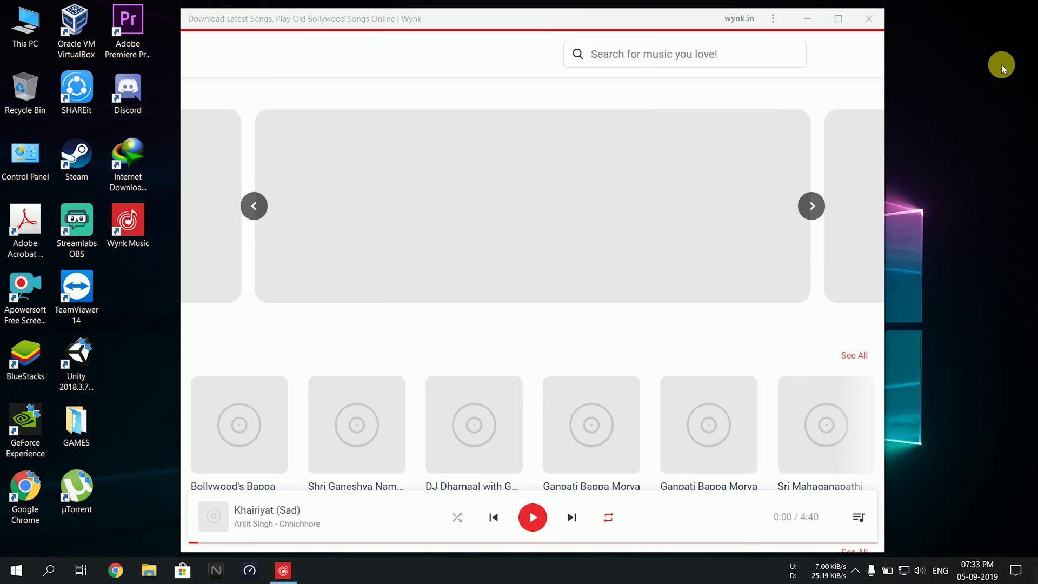
{"action": "right_click", "coordinate": [1001, 62]}
{"action": "left_click", "coordinate": [965, 95]}
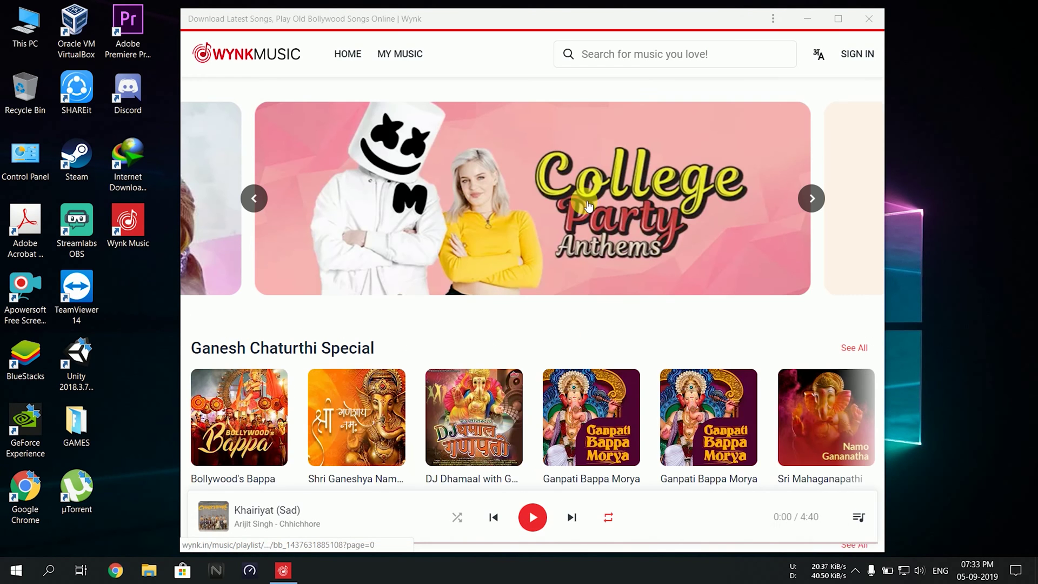
{"action": "right_click", "coordinate": [1031, 9]}
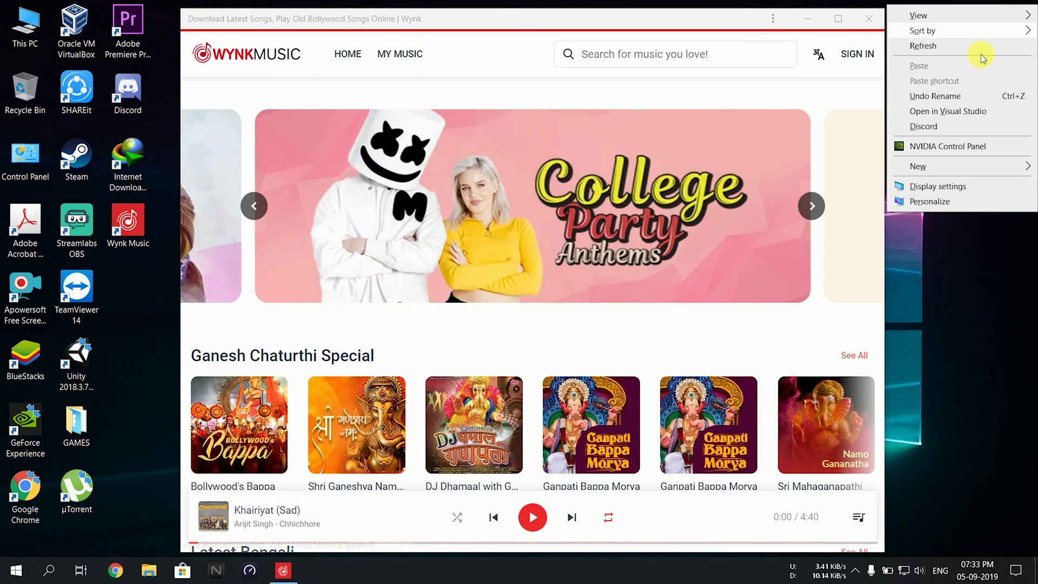
{"action": "left_click", "coordinate": [838, 18]}
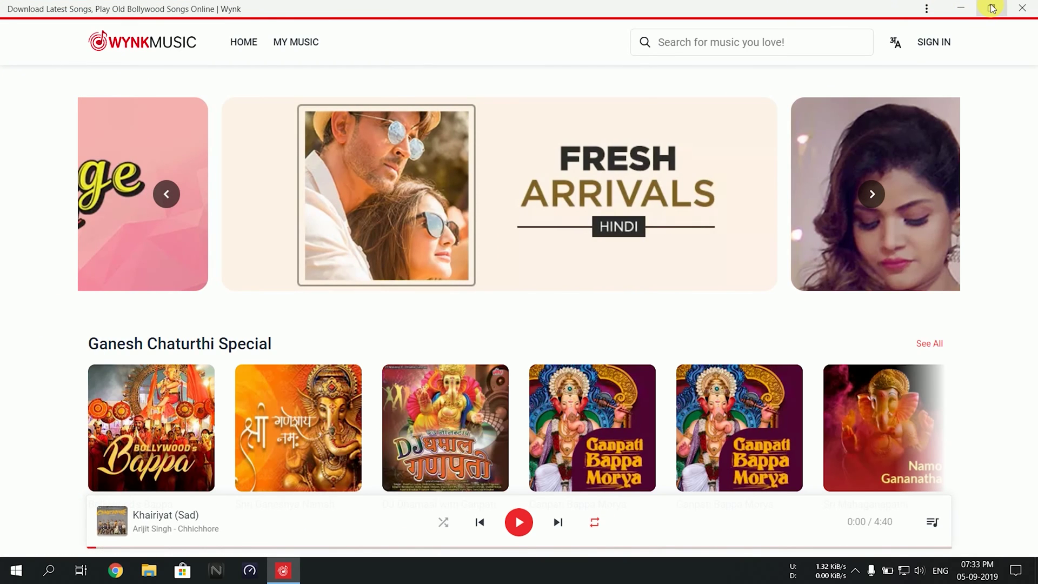
{"action": "left_click", "coordinate": [991, 7]}
{"action": "right_click", "coordinate": [941, 70]}
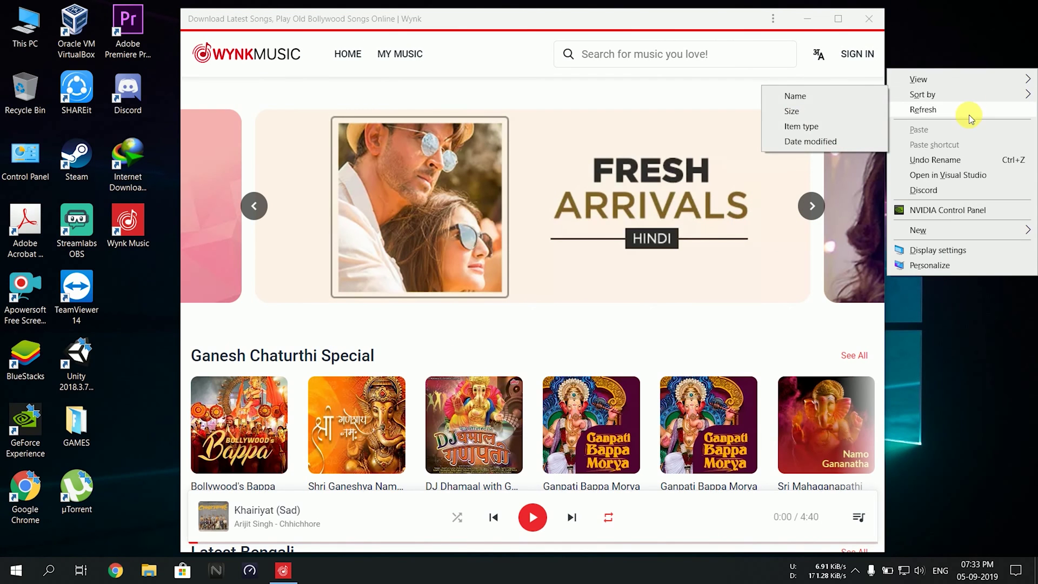
{"action": "left_click", "coordinate": [970, 112]}
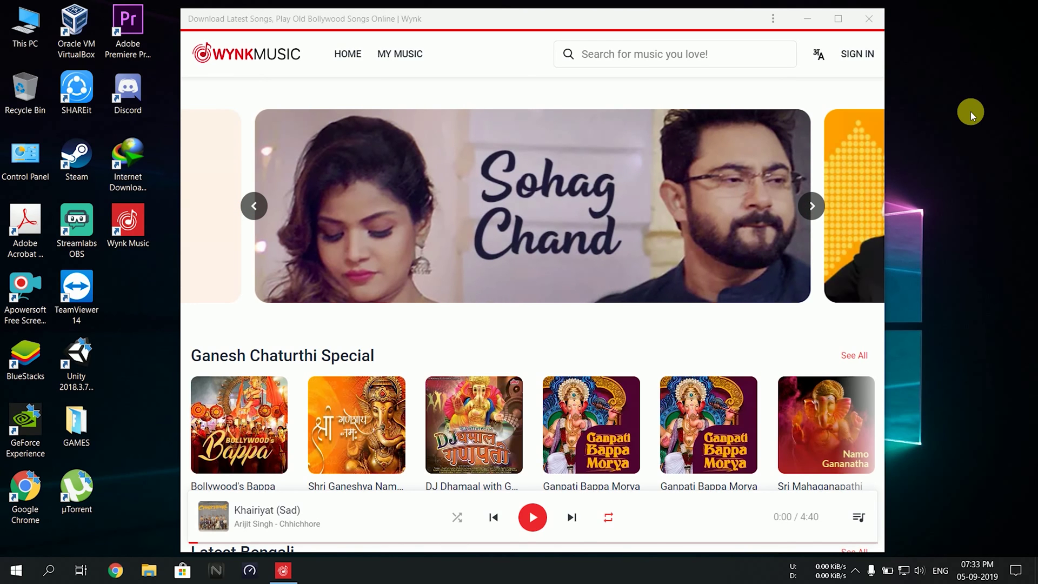
{"action": "left_click", "coordinate": [869, 20]}
{"action": "right_click", "coordinate": [605, 66]}
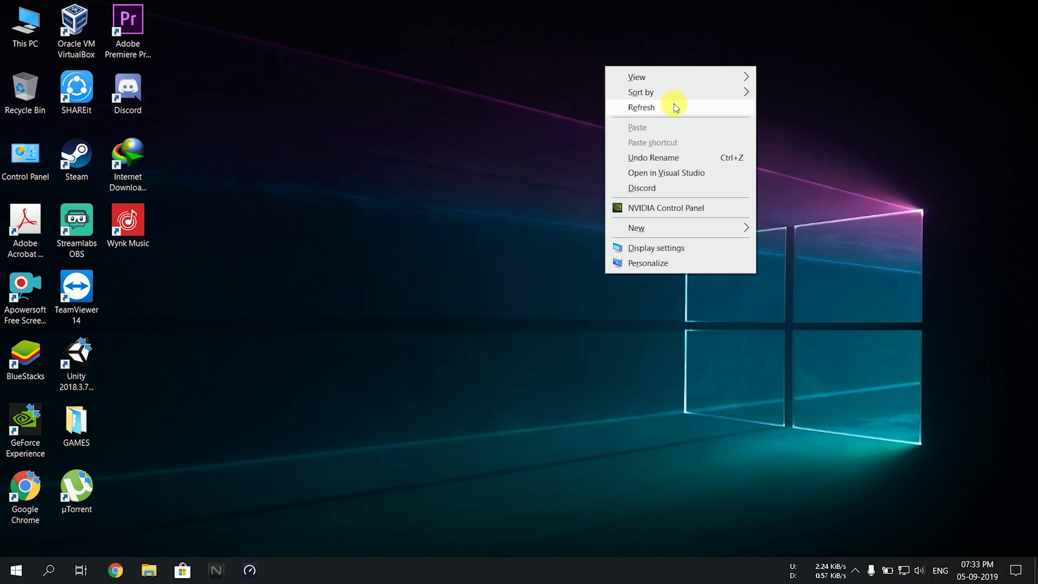
{"action": "left_click", "coordinate": [673, 104]}
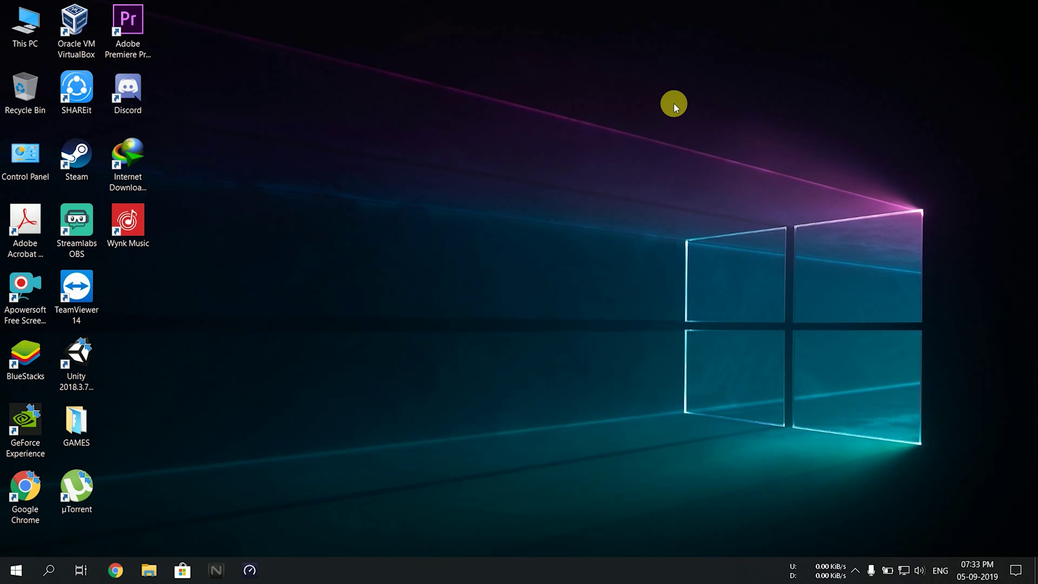